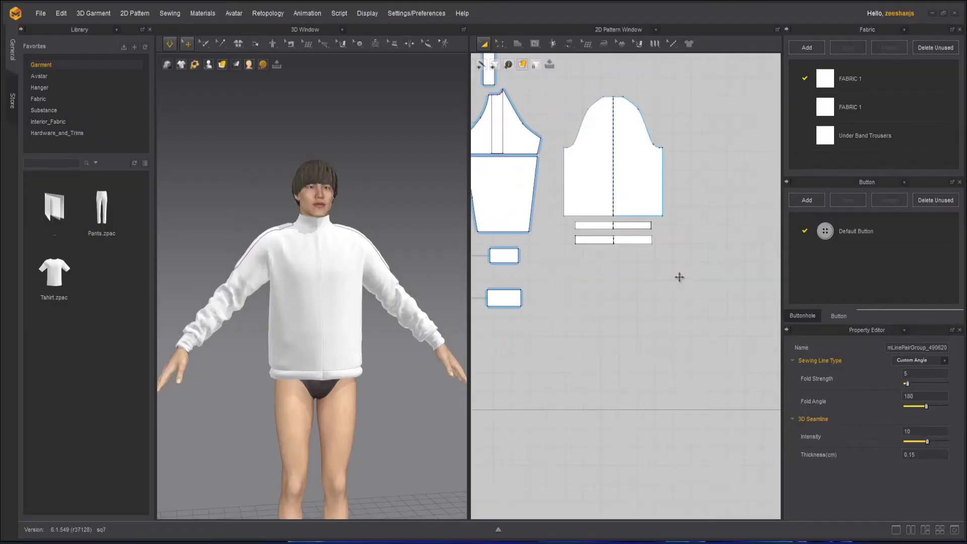
Remove the linked editing between the two front body patterns of the jacket
scroll(680, 277, down, 2)
scroll(566, 244, up, 5)
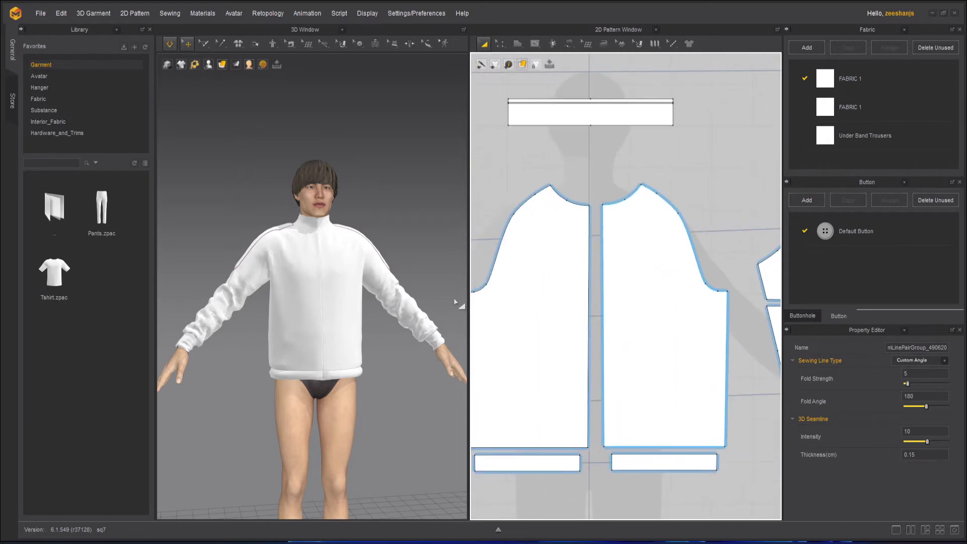
scroll(353, 262, up, 5)
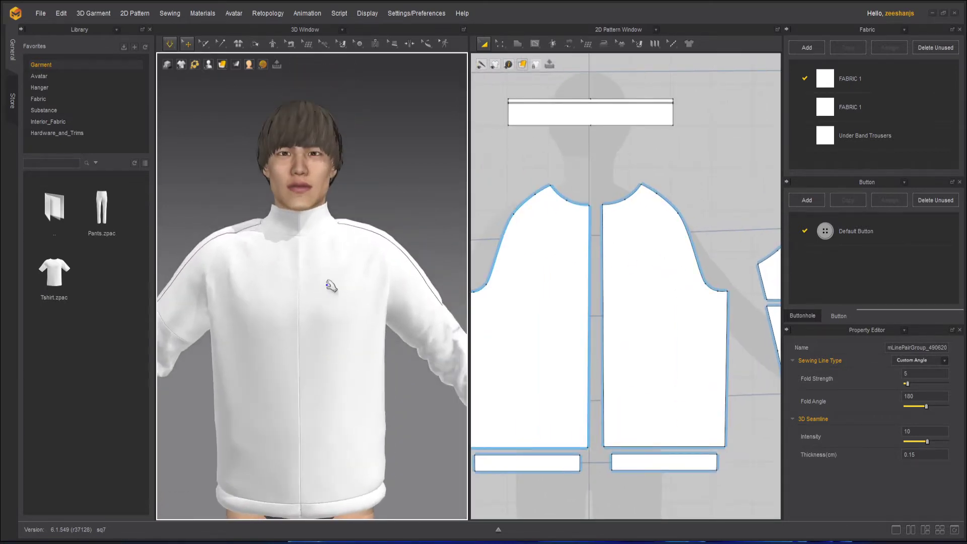
scroll(329, 286, up, 3)
scroll(344, 302, down, 2)
right_drag(337, 307, 353, 306)
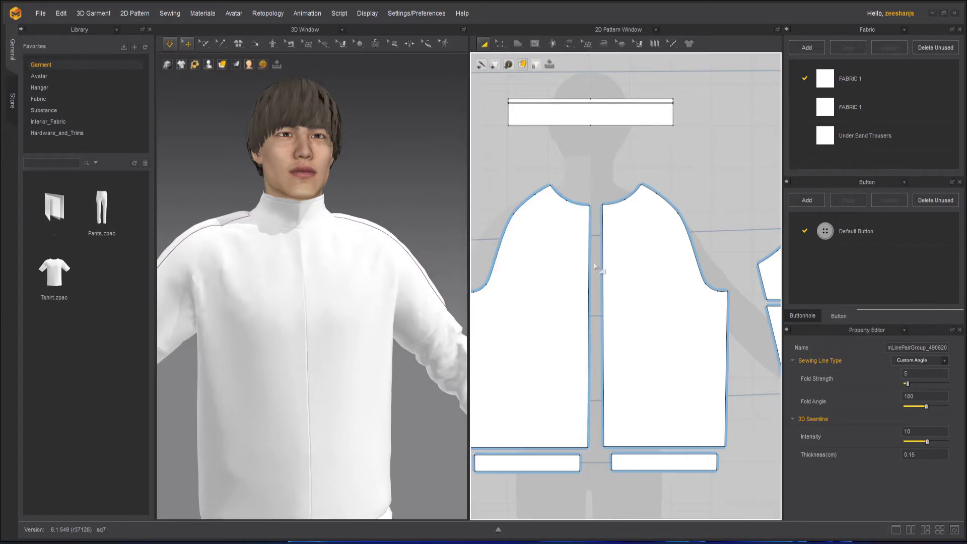
click(576, 285)
shift+click(648, 281)
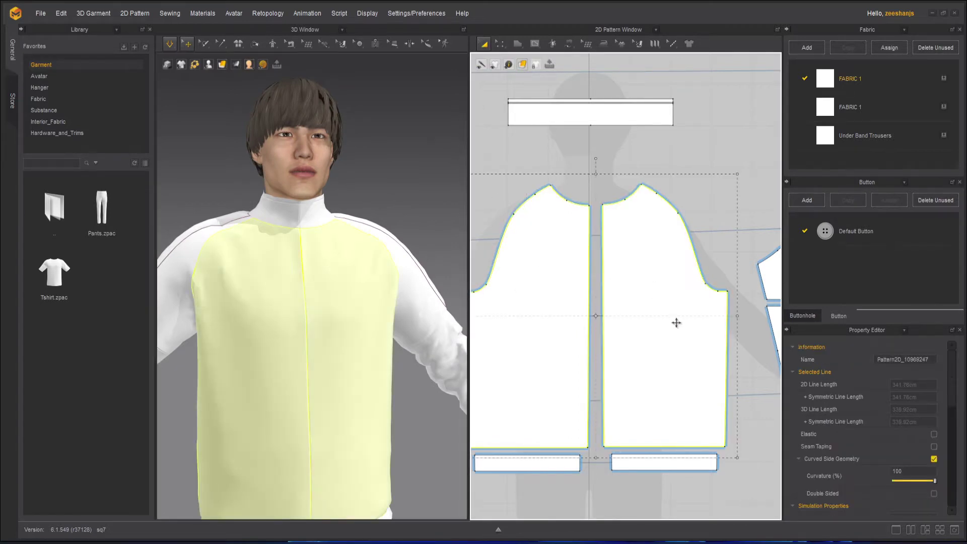
click(697, 132)
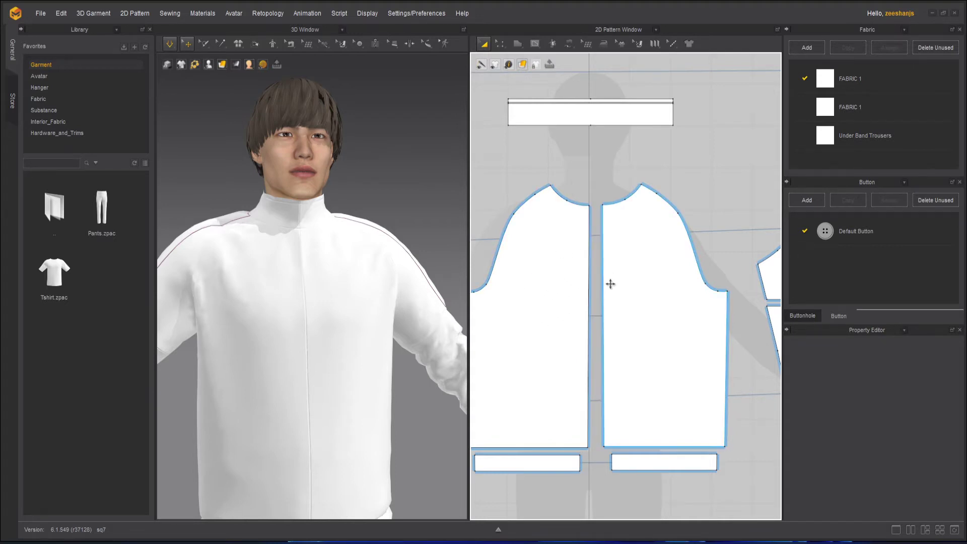
click(645, 269)
shift+click(562, 255)
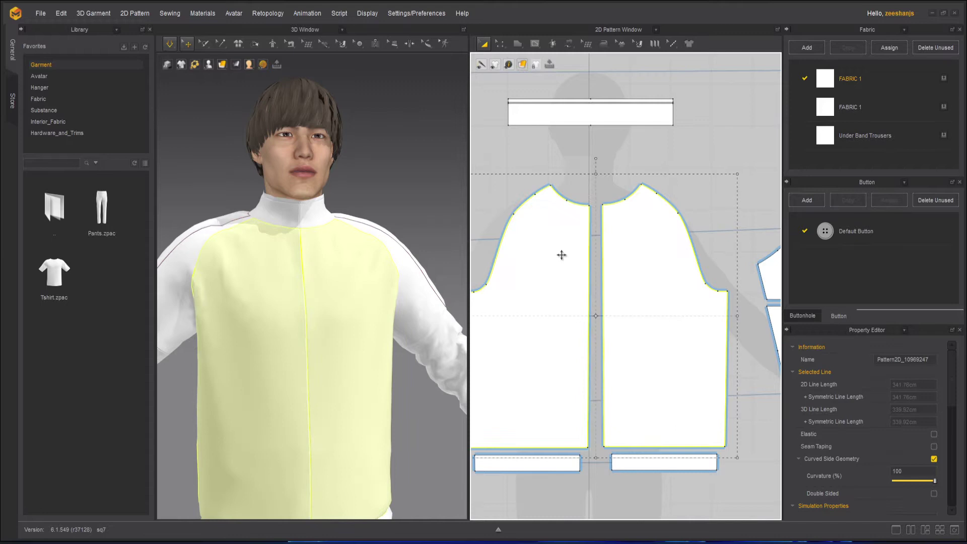
right_click(561, 257)
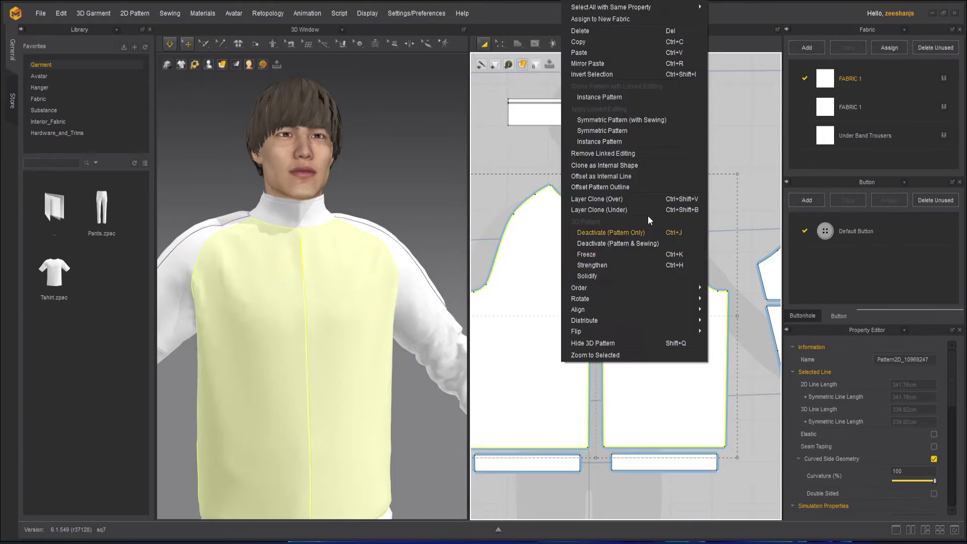
click(643, 155)
click(715, 147)
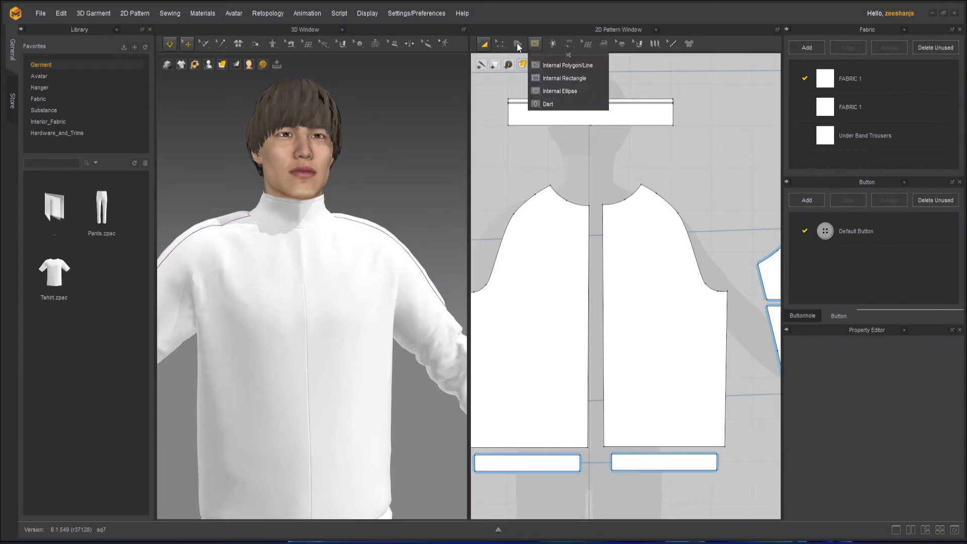
Draw an internal rectangle with a perimeter of about 44 cm on the chest area of the wearer's left front pattern
click(536, 45)
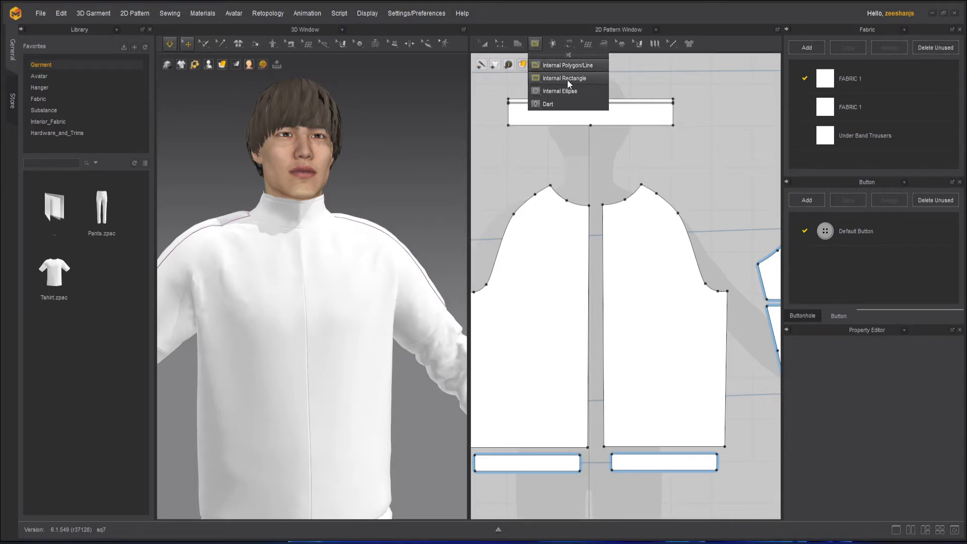
click(567, 79)
scroll(665, 298, up, 2)
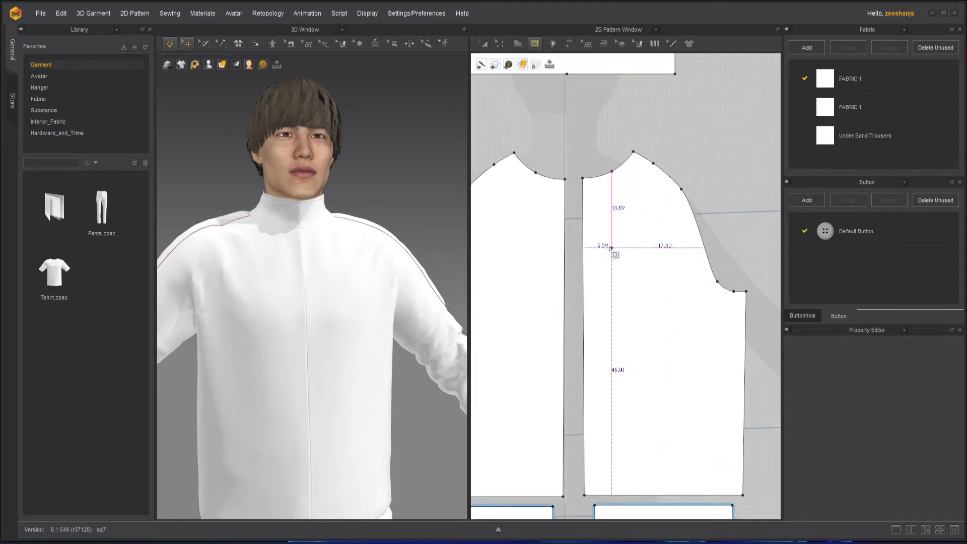
drag(611, 252, 687, 298)
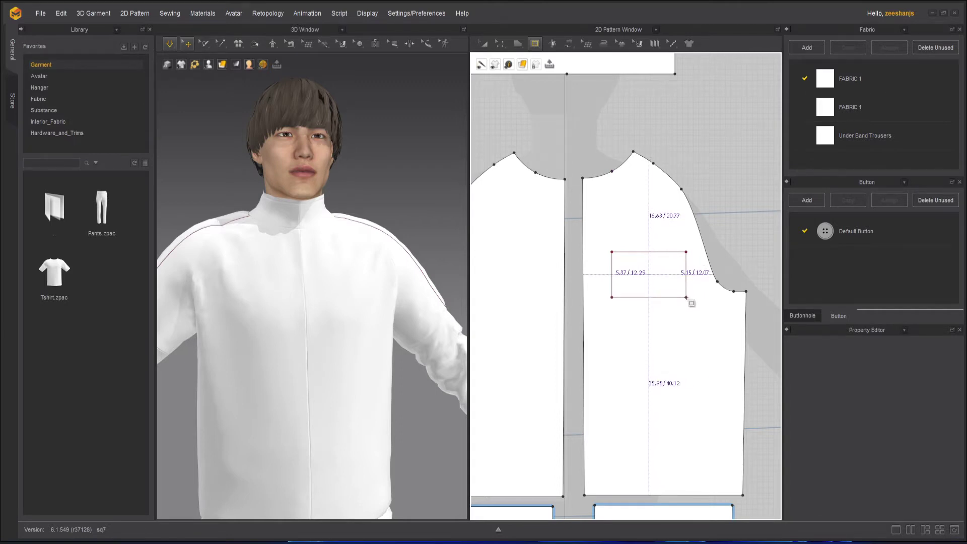
click(712, 221)
Draw a second, slightly smaller internal rectangle inside the chest rectangle
scroll(712, 230, up, 2)
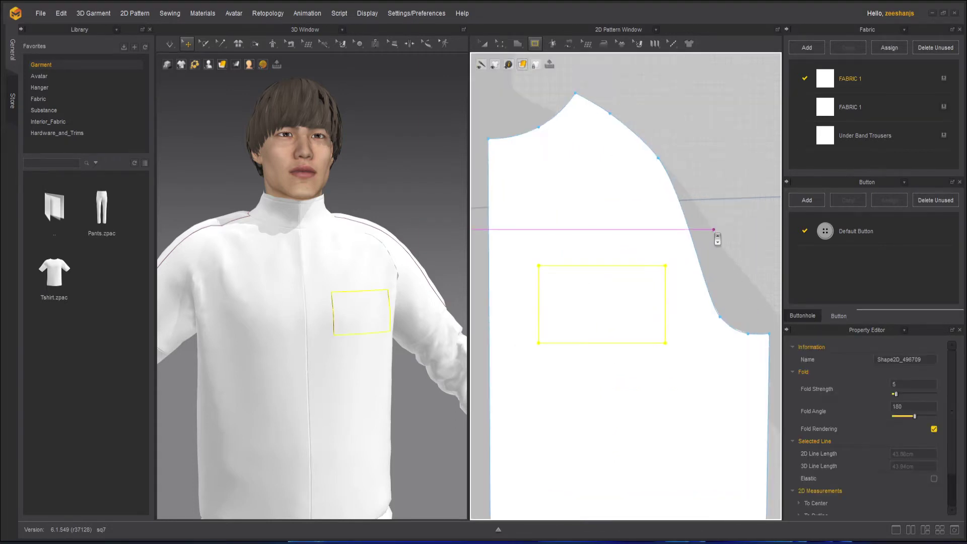
scroll(547, 288, up, 1)
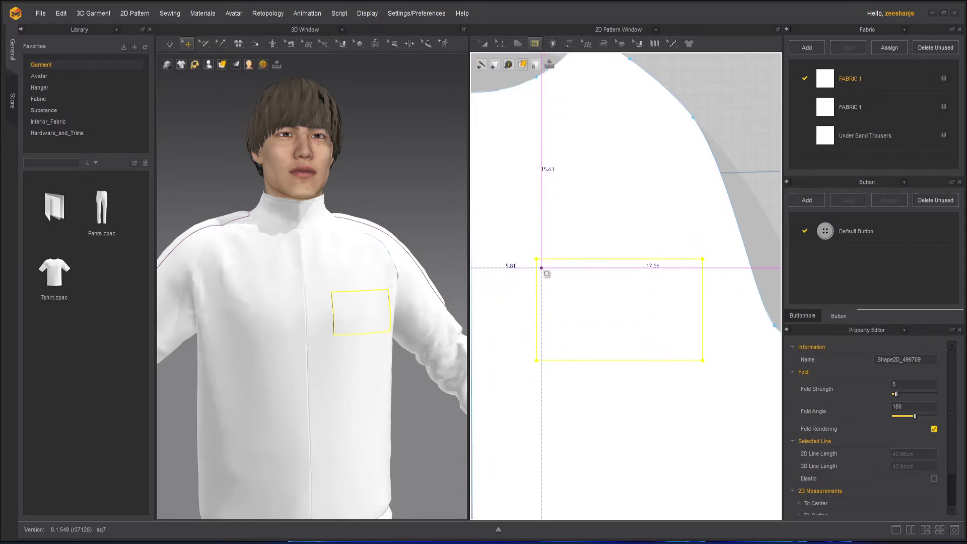
scroll(543, 274, up, 3)
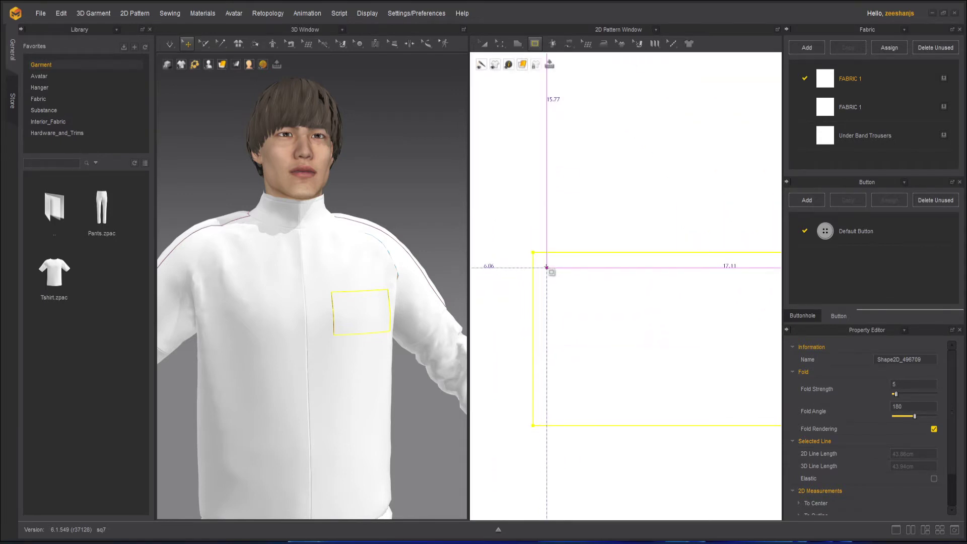
scroll(680, 356, down, 4)
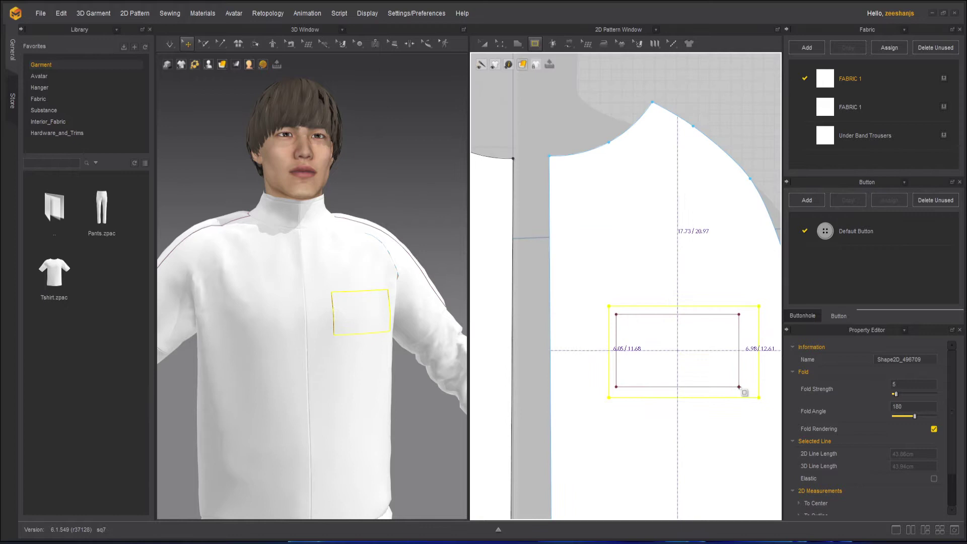
drag(745, 392, 758, 396)
Delete the smaller inner rectangle from the chest area
scroll(749, 393, up, 4)
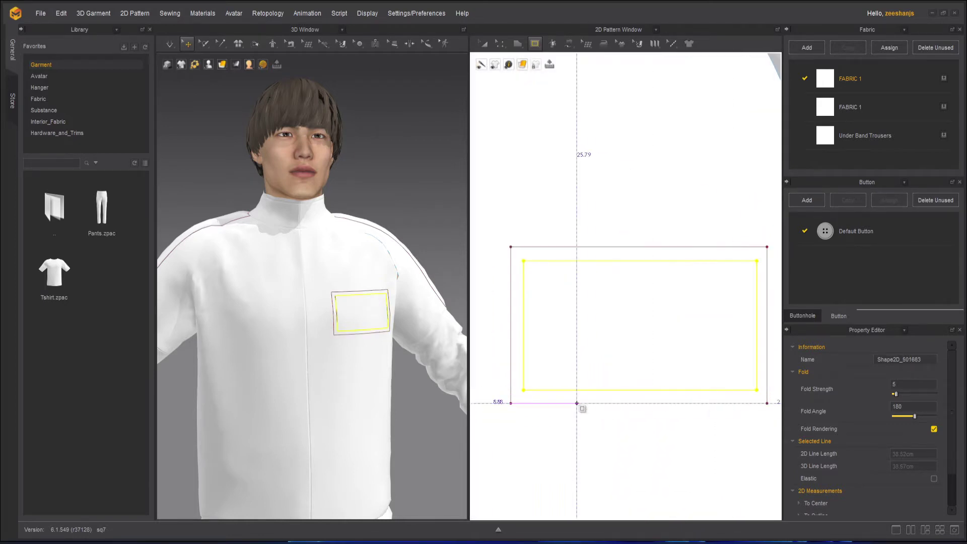
click(500, 44)
click(616, 389)
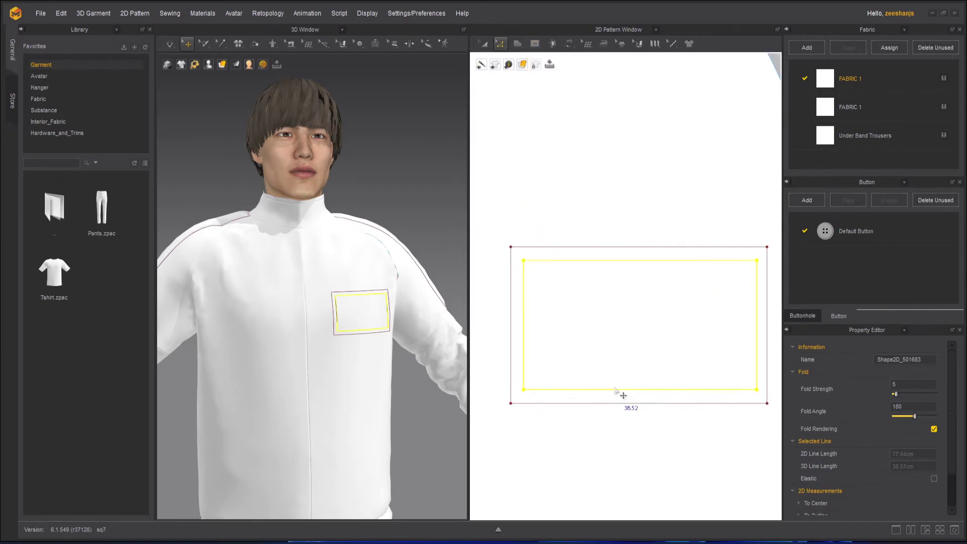
key(Delete)
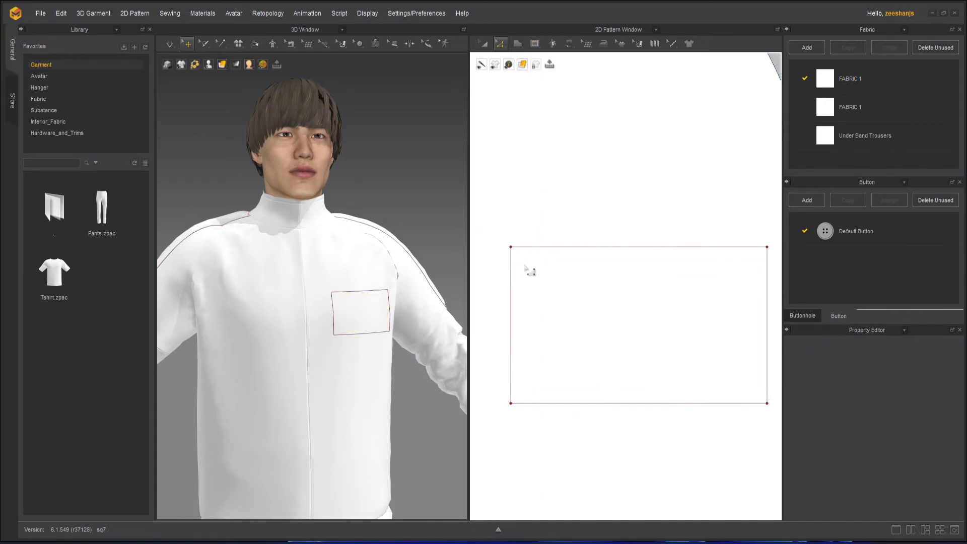
Offset the chest rectangle outward as an internal line, with a 0.80 cm distance, one offset and Reverse Direction enabled
scroll(544, 249, down, 2)
drag(519, 228, 720, 375)
right_click(691, 353)
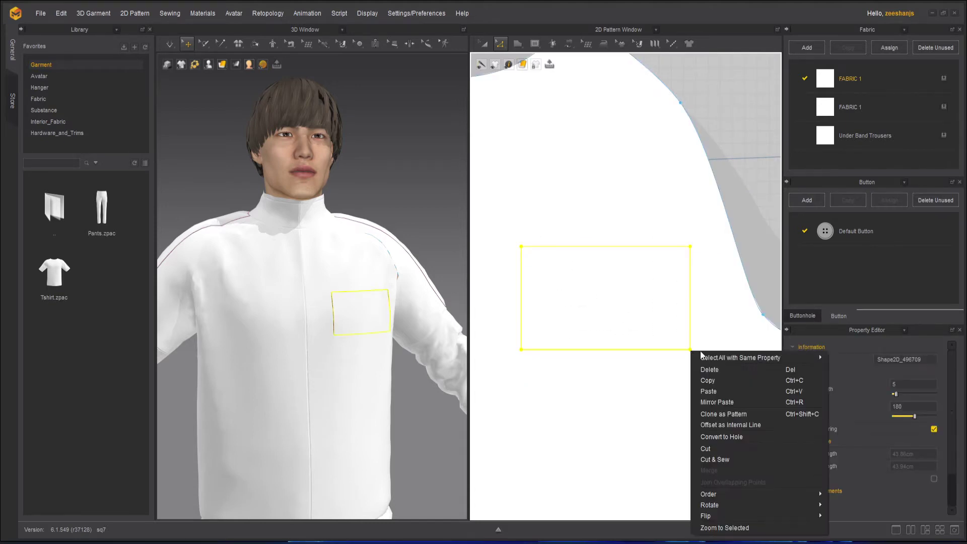
click(754, 426)
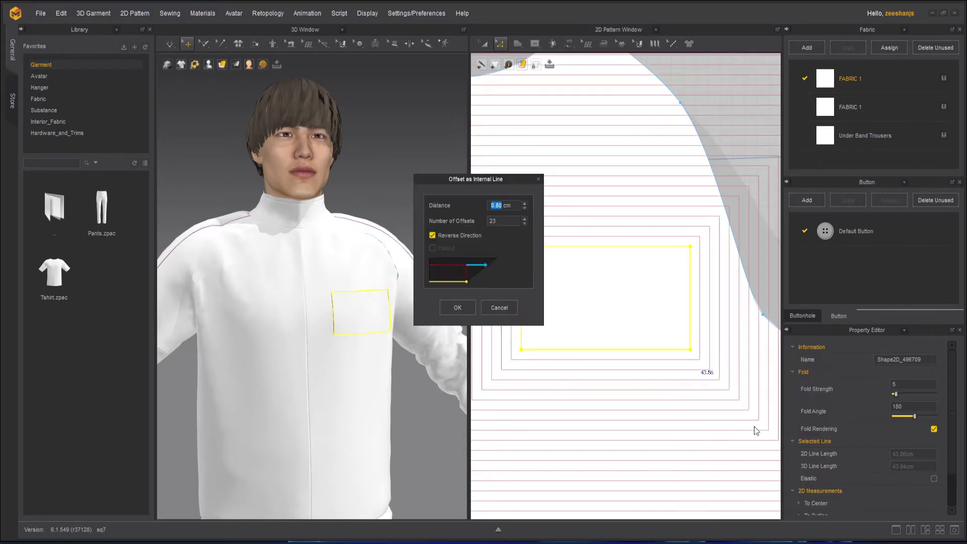
click(525, 225)
click(525, 224)
click(525, 225)
click(525, 225)
click(524, 225)
click(525, 225)
click(525, 225)
click(524, 223)
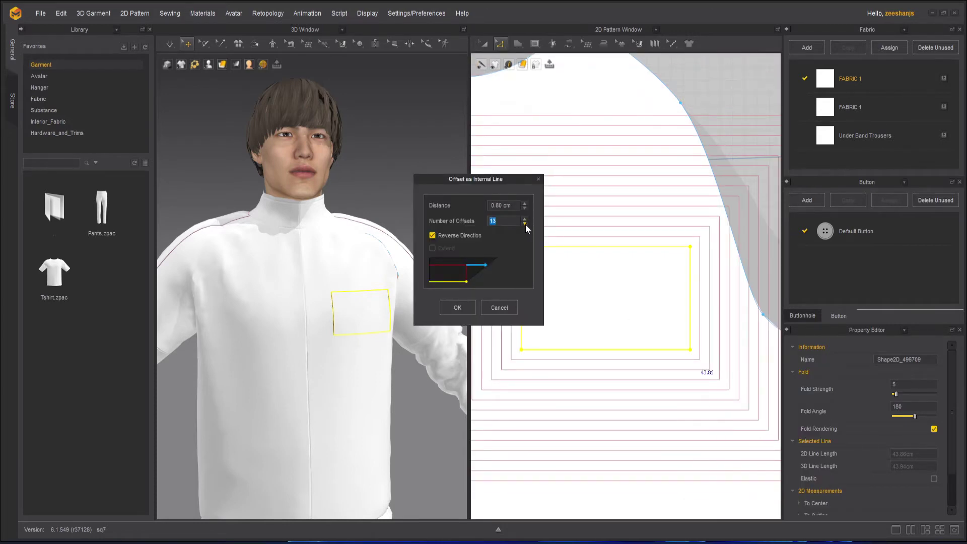
click(525, 223)
click(524, 223)
click(524, 223)
click(524, 223)
click(525, 223)
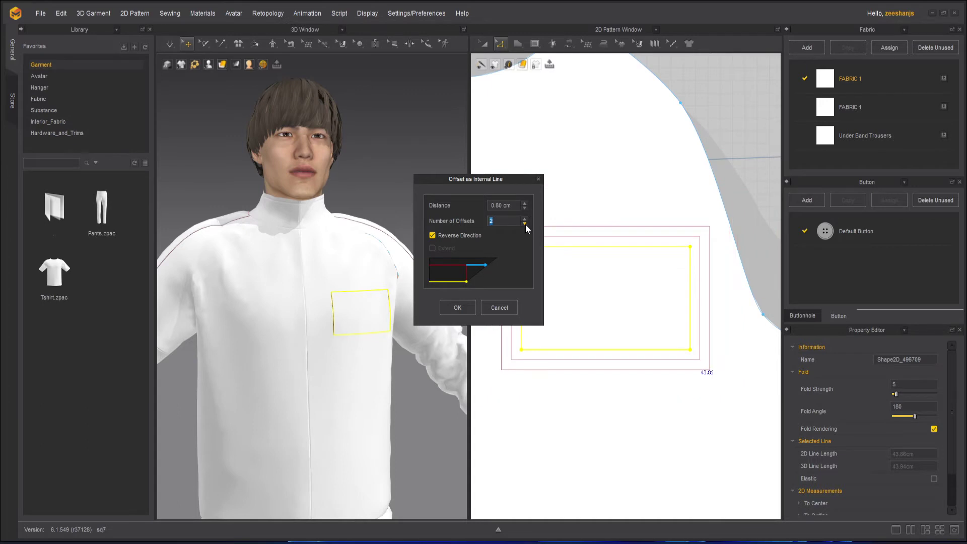
click(524, 223)
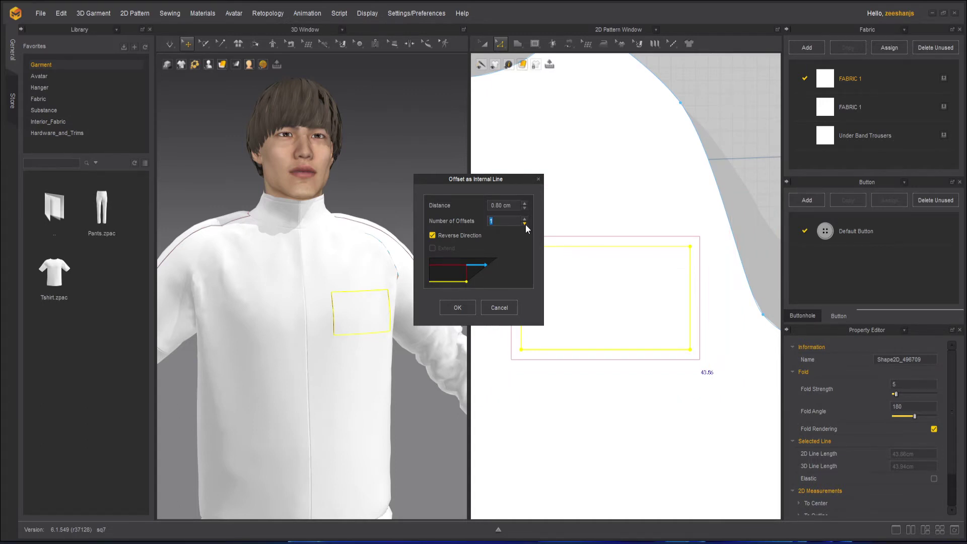
click(455, 238)
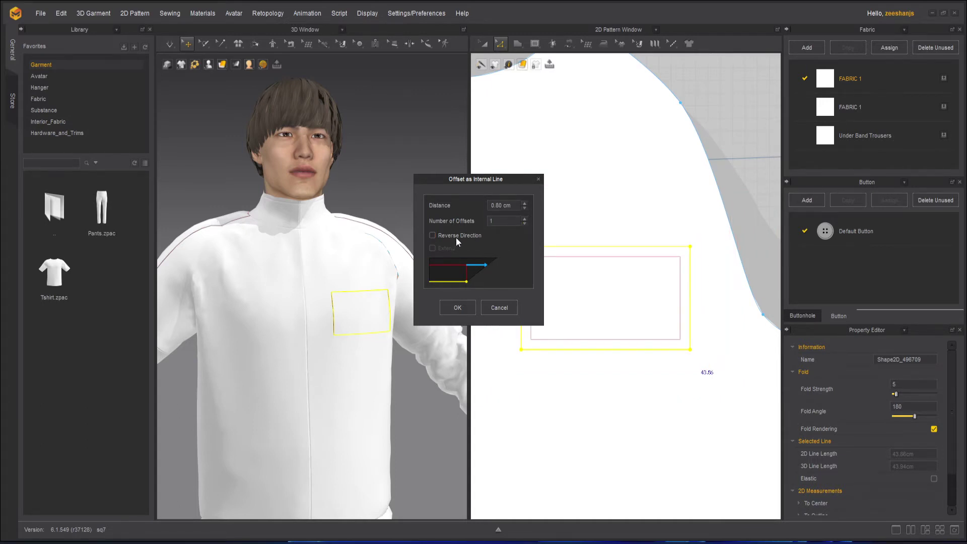
click(457, 240)
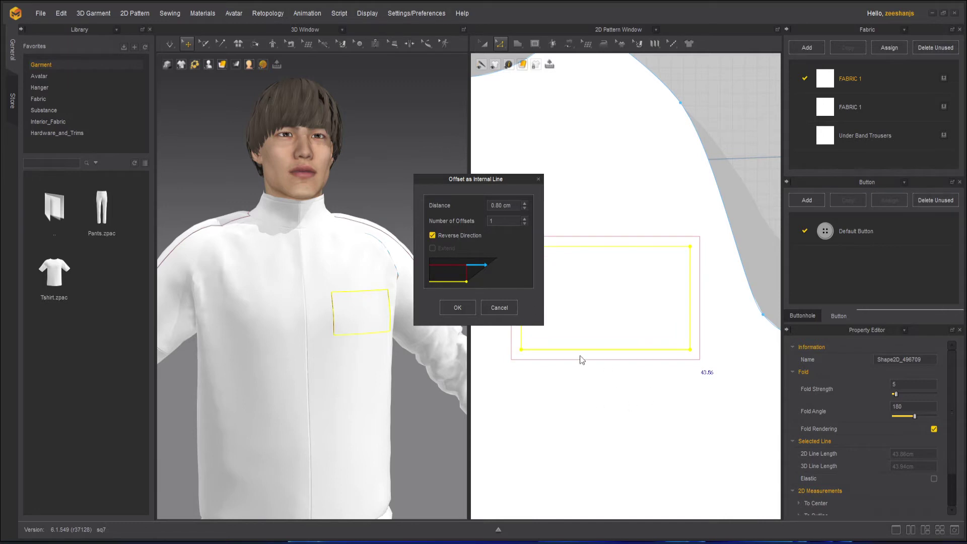
click(470, 309)
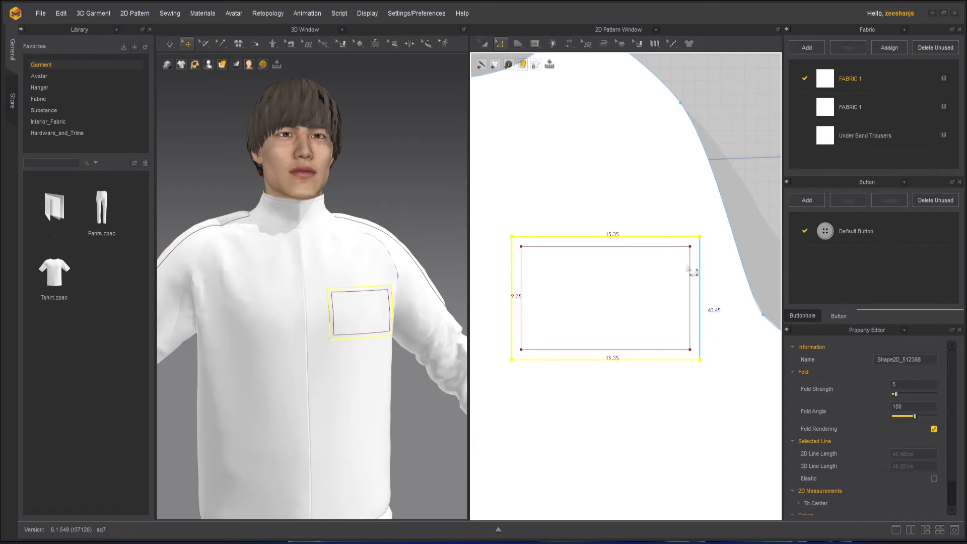
Clone both chest rectangles as a pattern and place it in the empty area above the wearer's left front pattern, beside the collar piece
drag(503, 222, 712, 367)
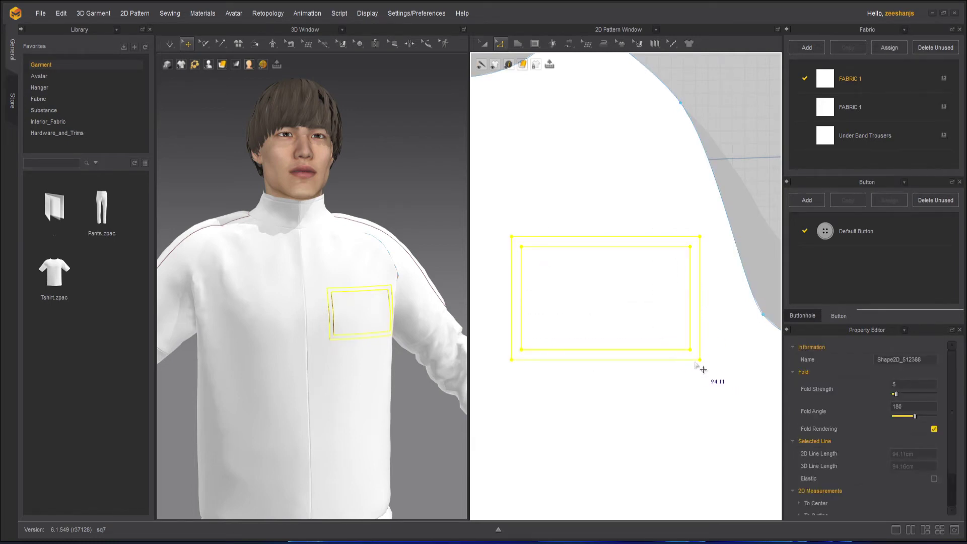
right_click(691, 367)
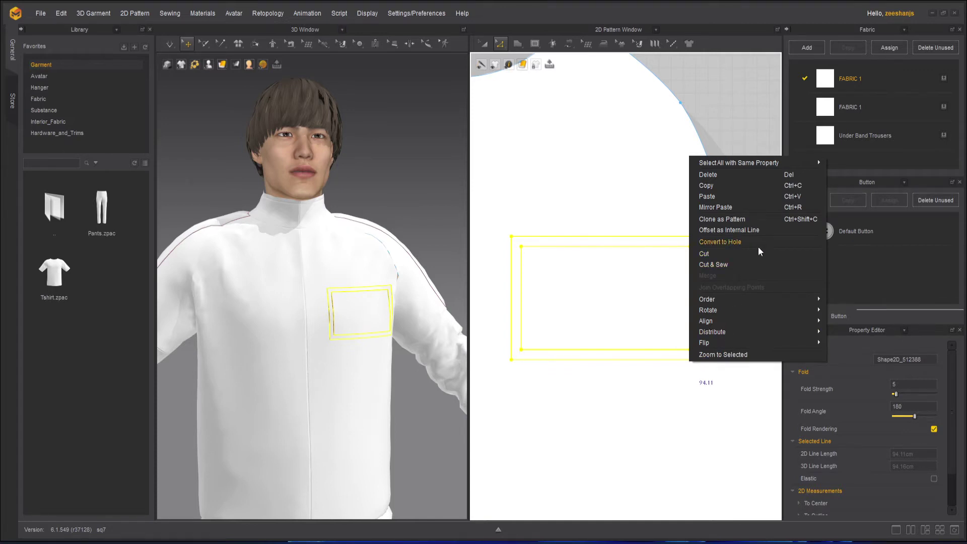
click(741, 217)
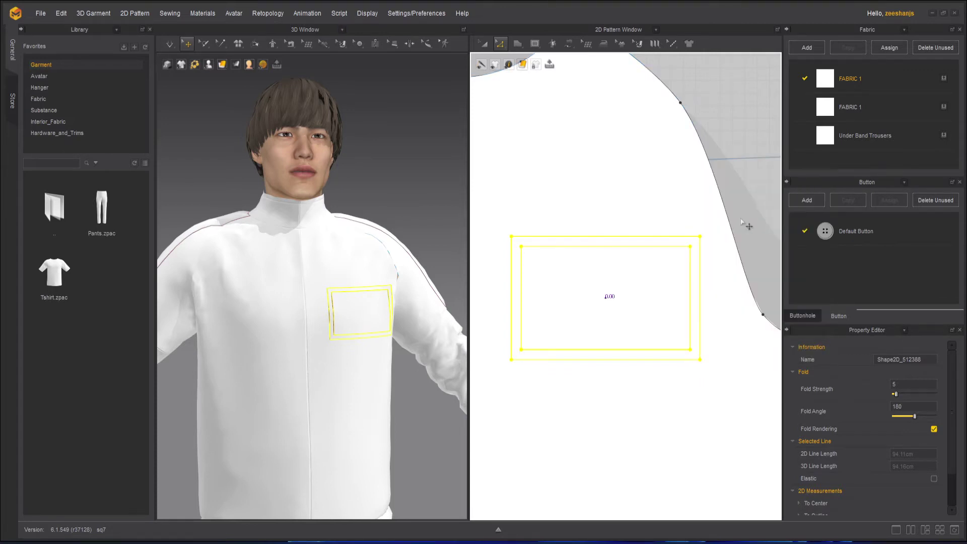
scroll(665, 201, down, 5)
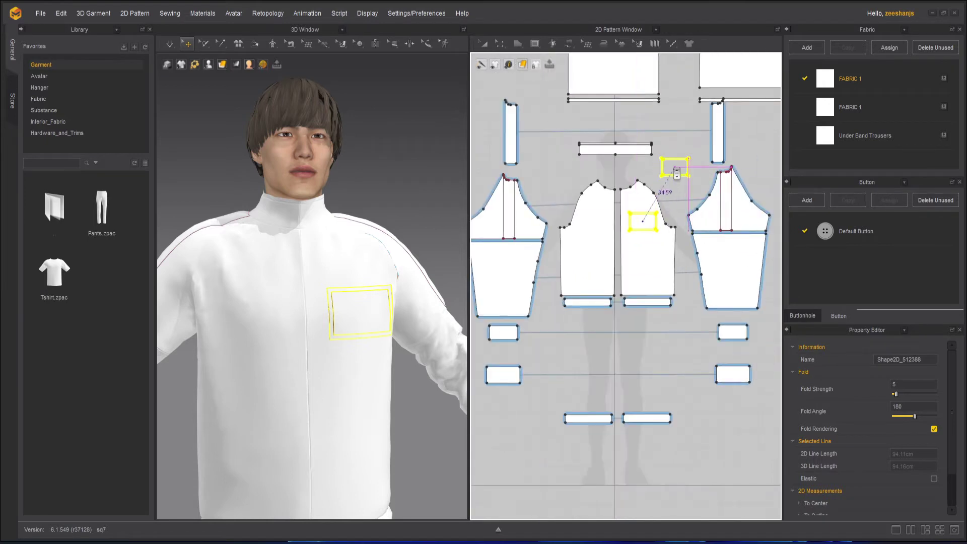
click(680, 170)
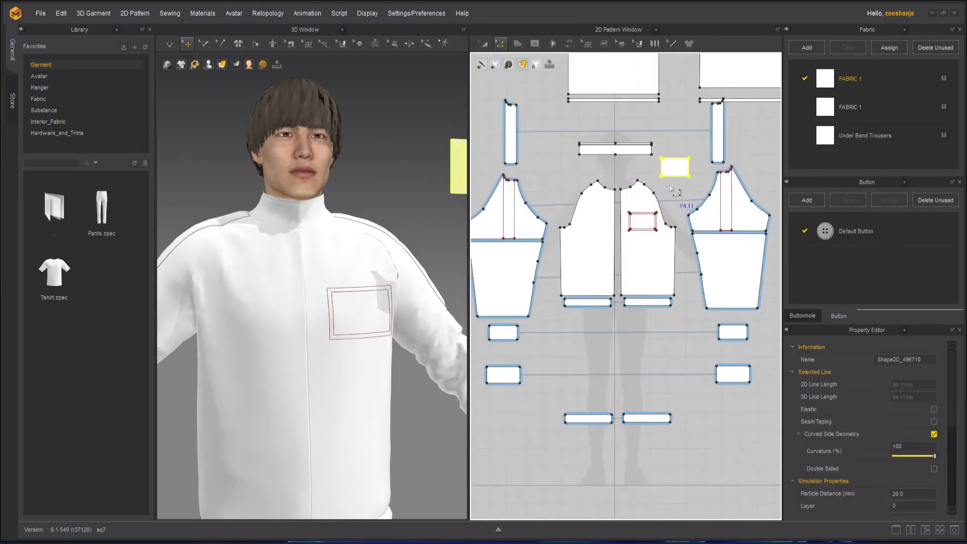
scroll(680, 189, up, 3)
click(675, 201)
scroll(673, 197, up, 2)
scroll(668, 166, up, 1)
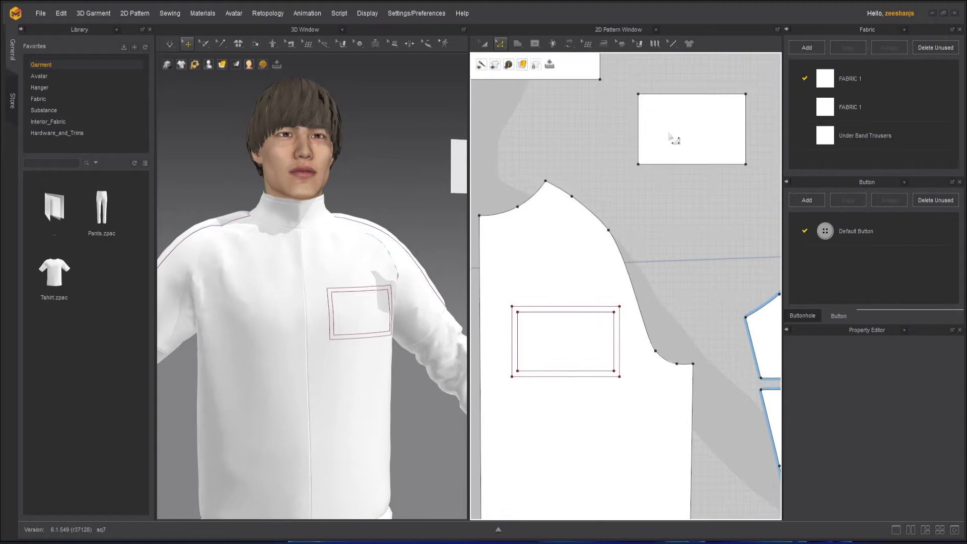
scroll(687, 177, up, 1)
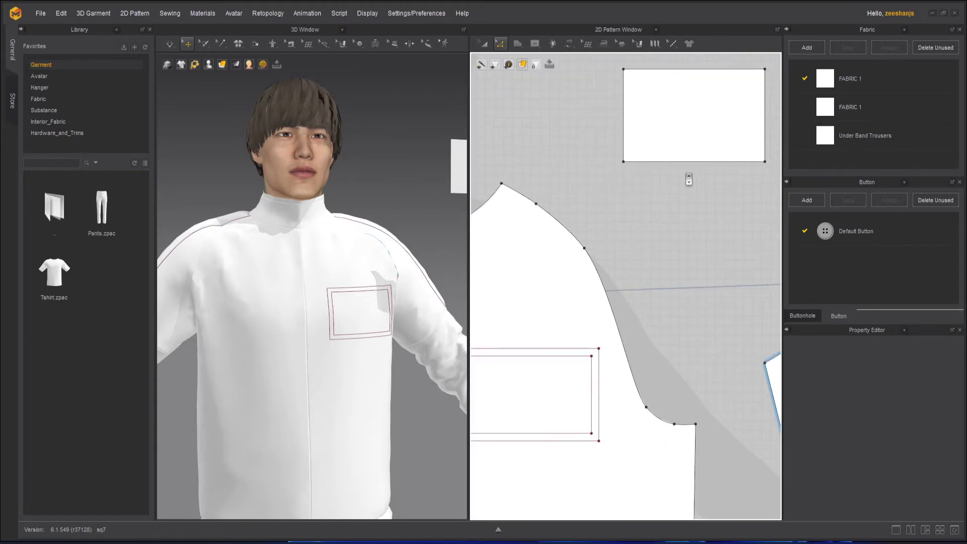
right_drag(685, 185, 657, 286)
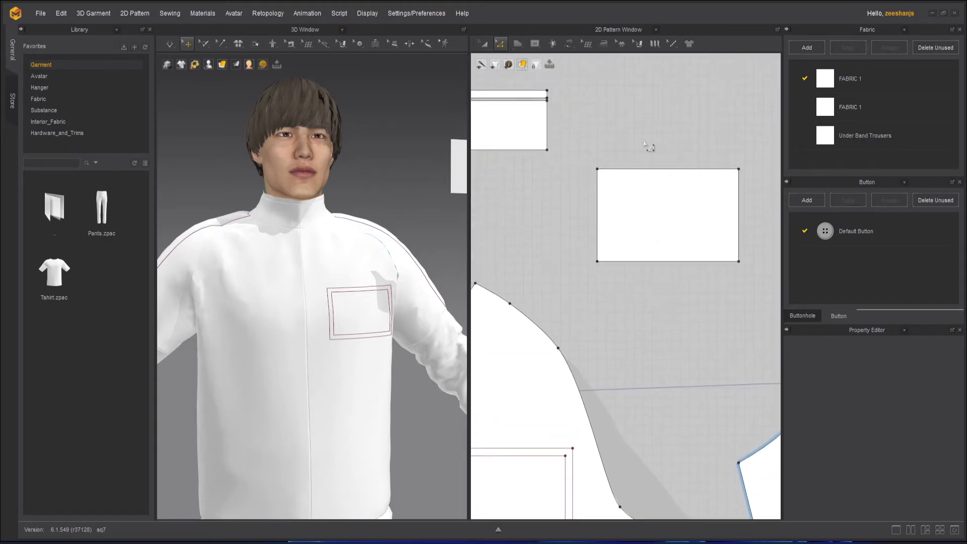
drag(586, 148, 737, 275)
drag(581, 150, 761, 284)
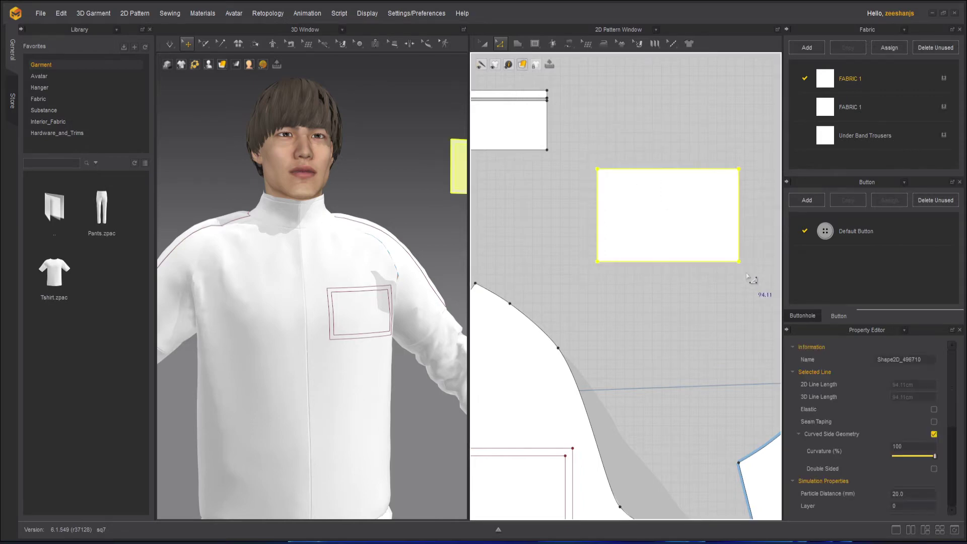
right_click(705, 266)
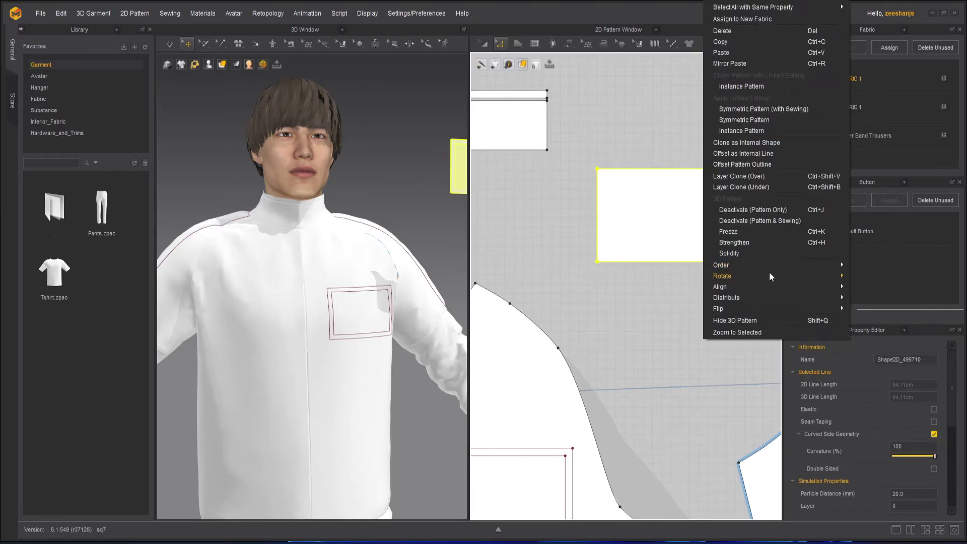
click(764, 153)
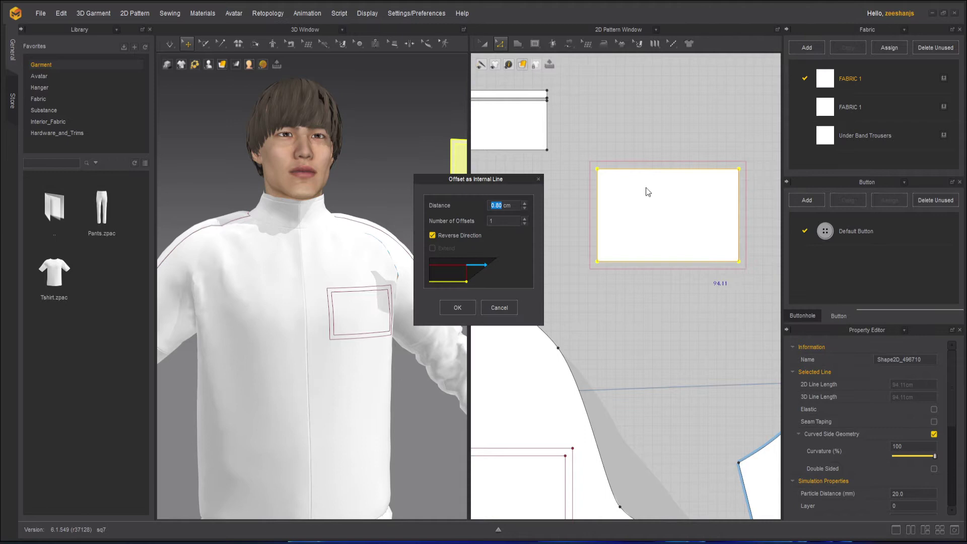
click(446, 237)
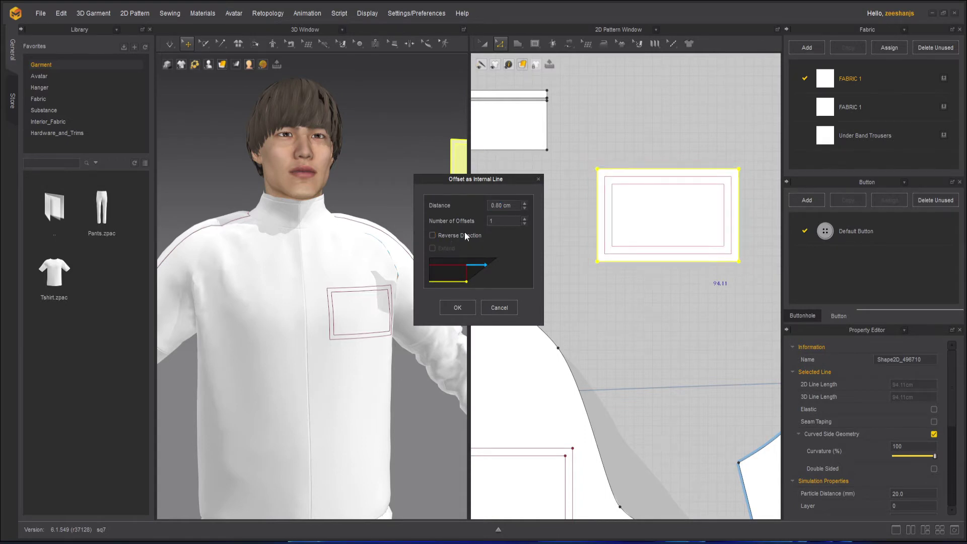
click(526, 224)
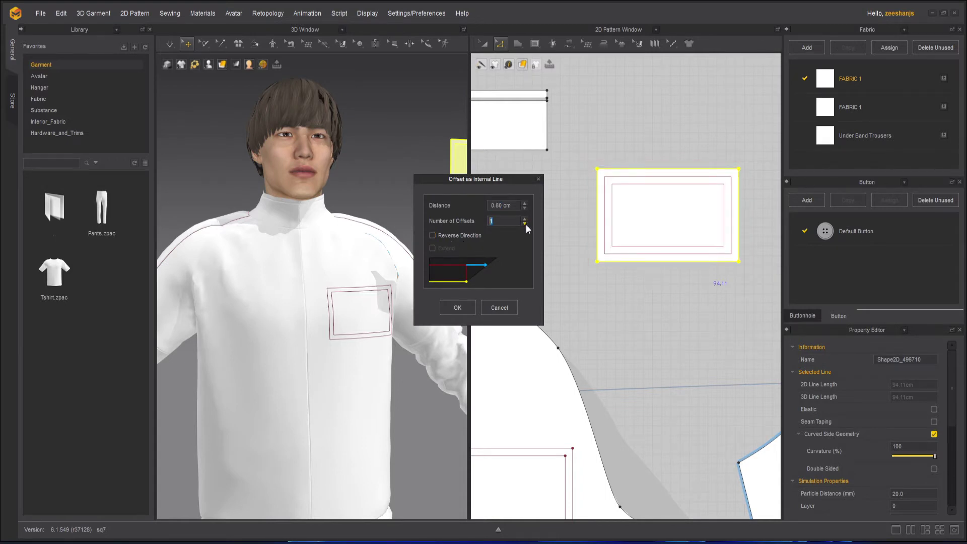
click(506, 305)
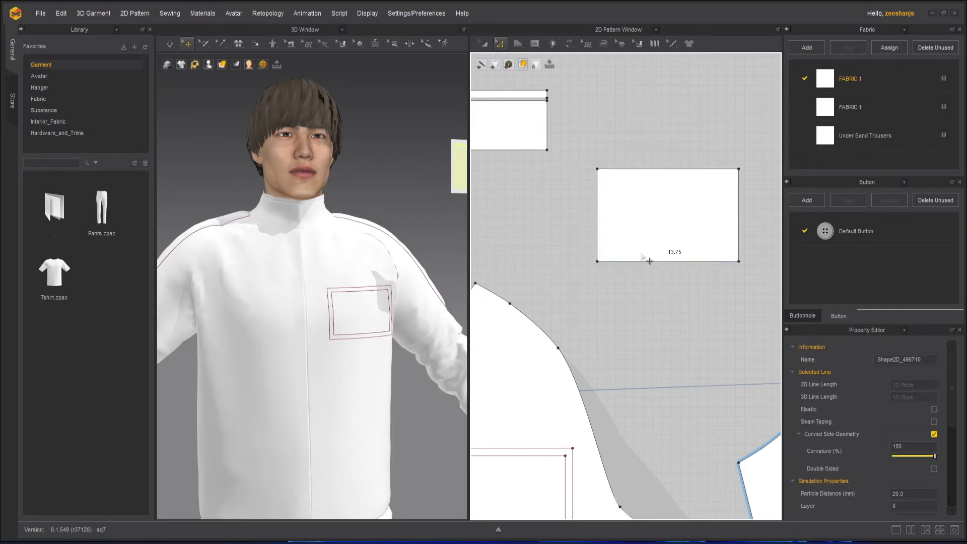
Examine the cloned pocket piece in the 3D and 2D views to check for overlapping rectangles
scroll(640, 304, down, 2)
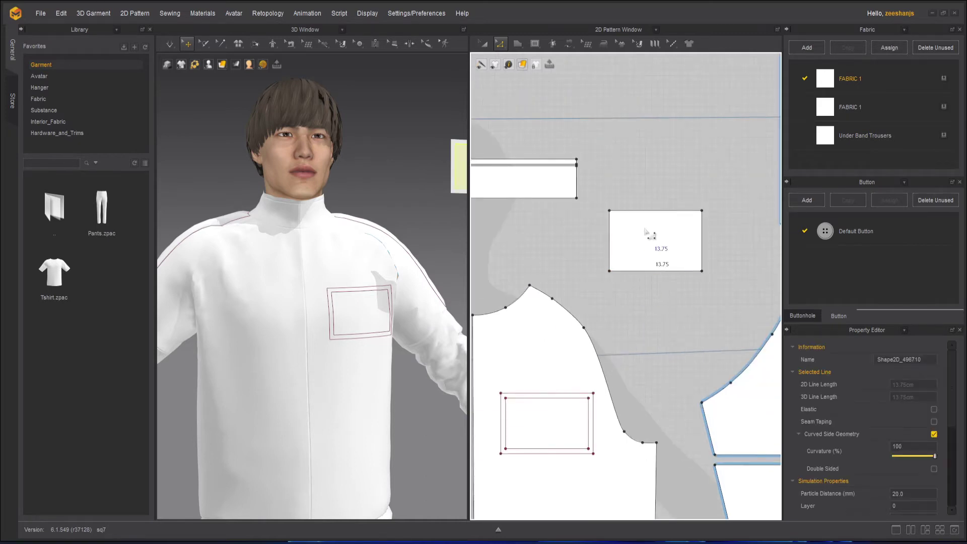
right_drag(438, 217, 418, 217)
middle_drag(449, 248, 355, 309)
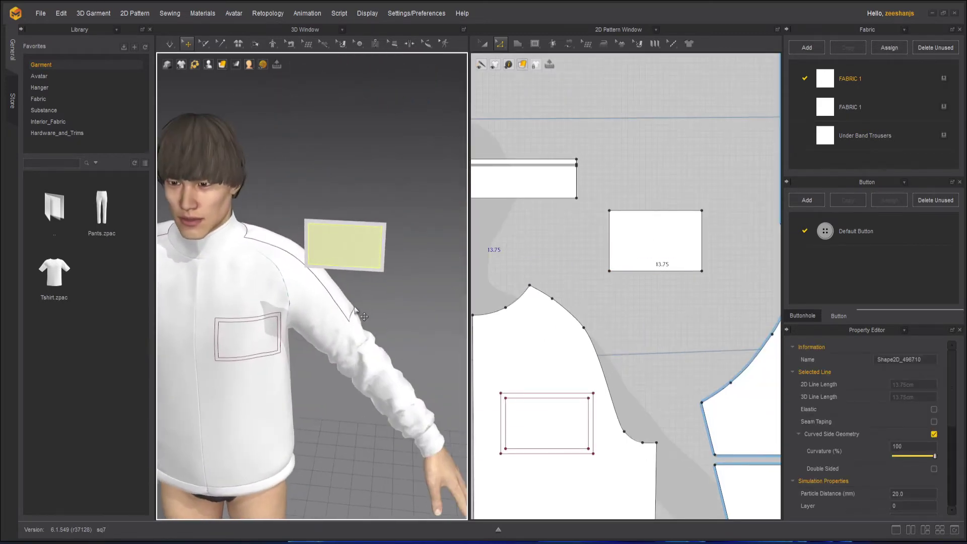
right_drag(364, 317, 361, 264)
click(361, 260)
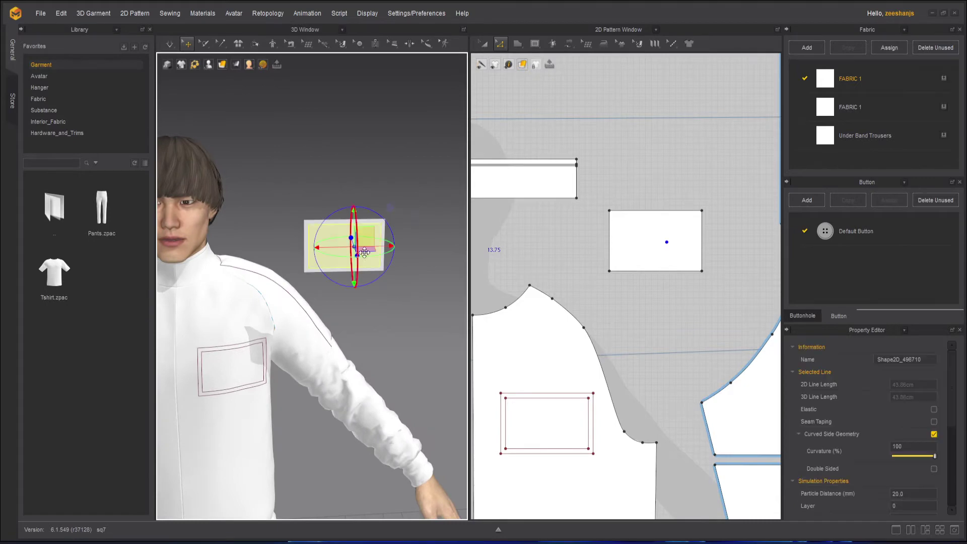
click(660, 245)
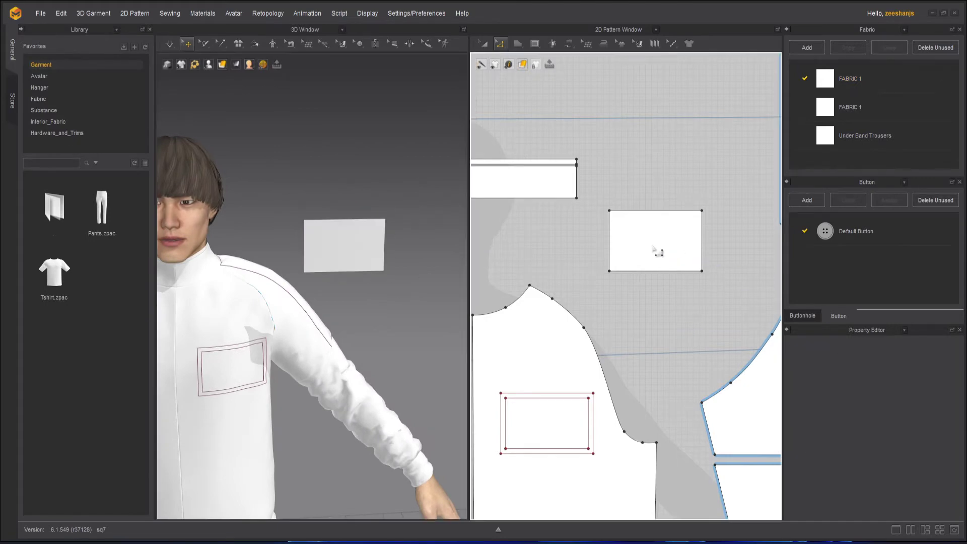
click(534, 44)
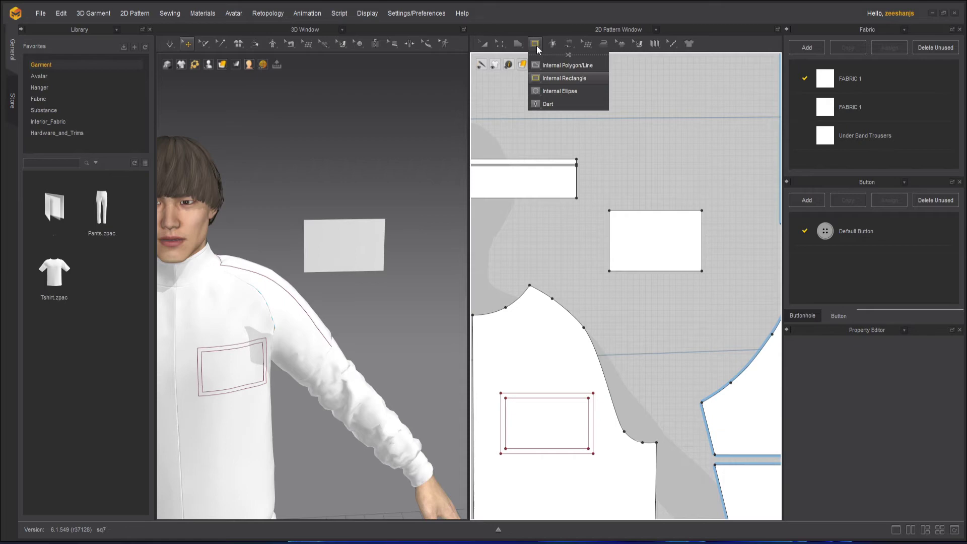
click(564, 78)
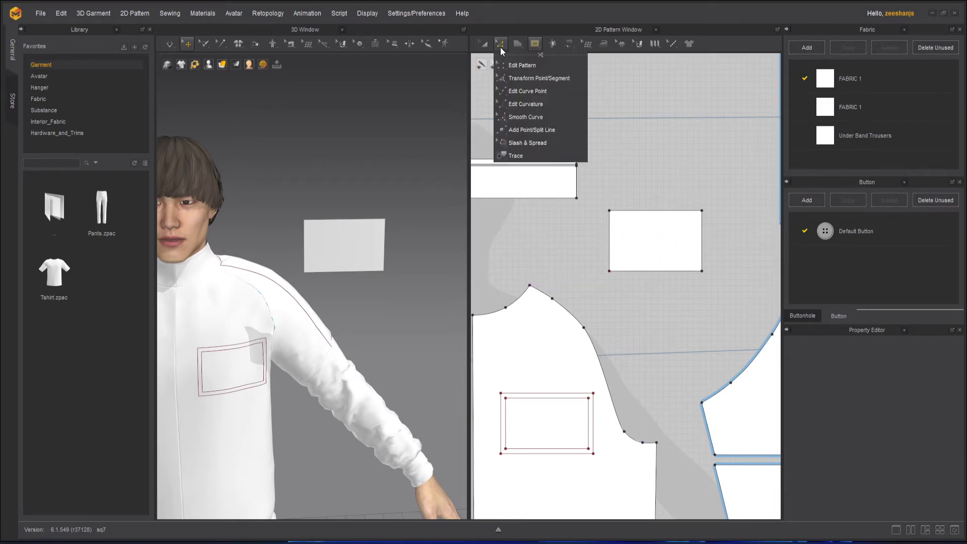
Delete the smaller rectangular pattern overlapping the cloned pocket piece, leaving only the larger rectangle
click(485, 44)
drag(635, 247, 666, 238)
click(681, 183)
scroll(678, 179, down, 3)
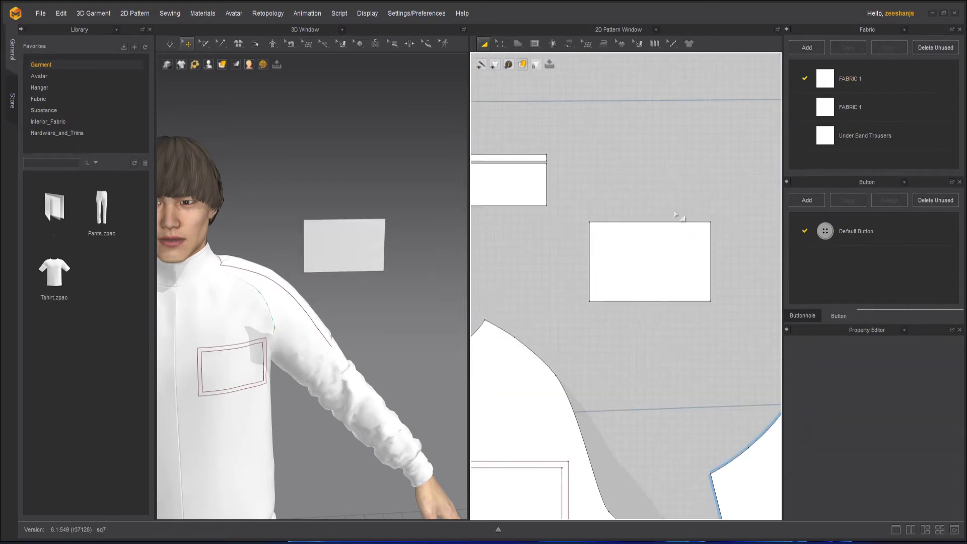
click(650, 253)
click(364, 244)
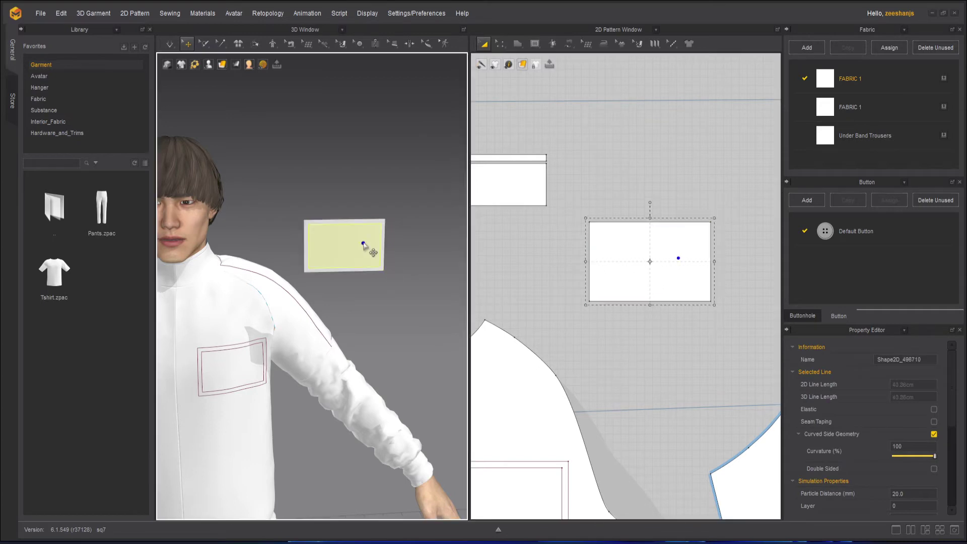
scroll(623, 283, up, 2)
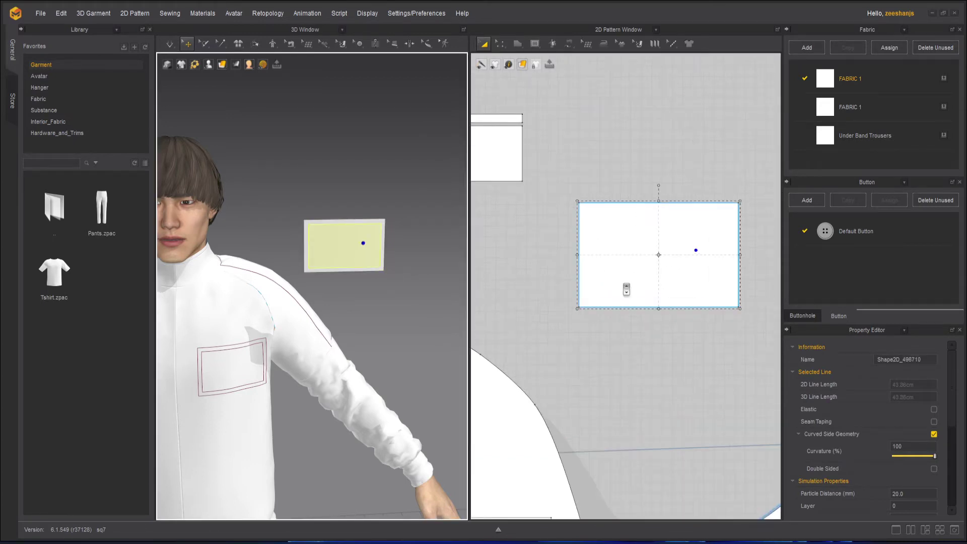
scroll(330, 248, up, 1)
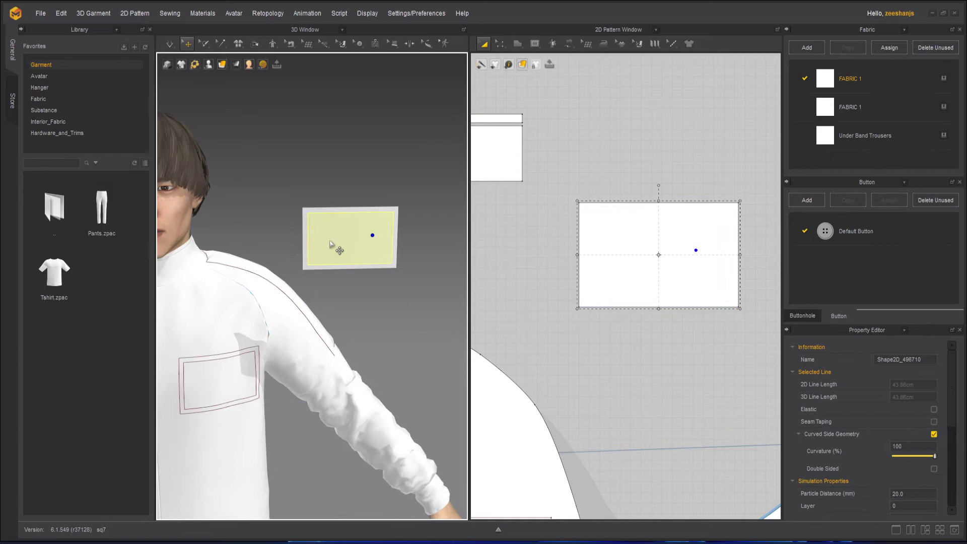
right_click(330, 241)
click(320, 243)
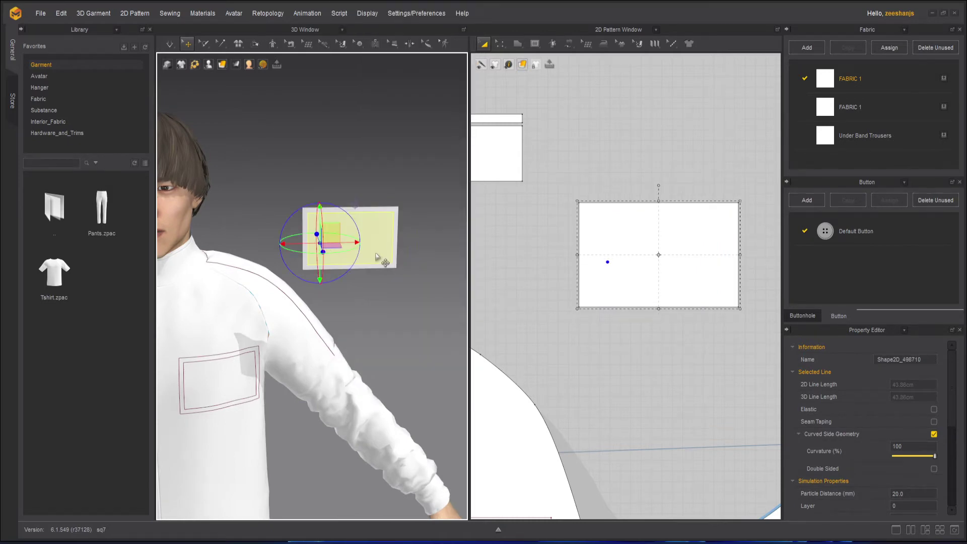
key(Delete)
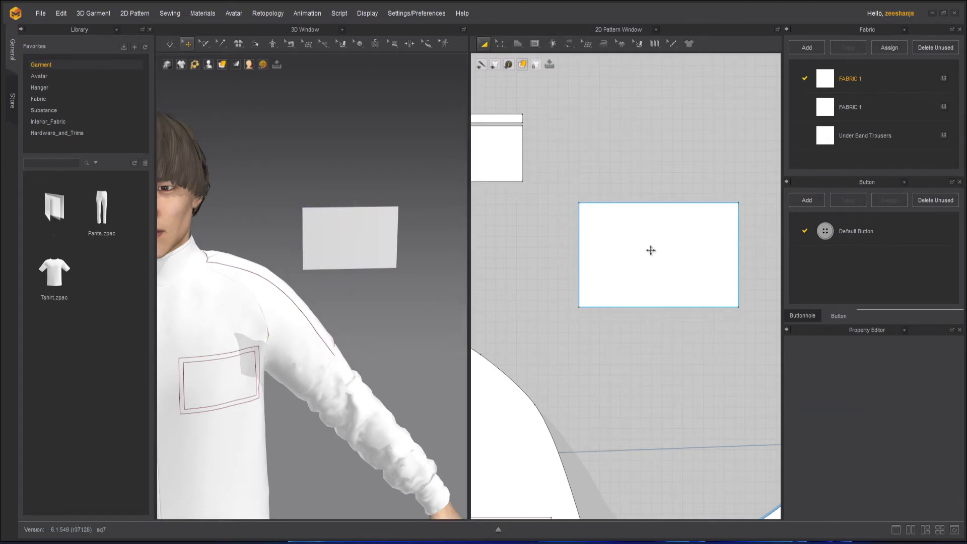
Offset the cloned pocket rectangle inward as an internal line, with a 0.80 cm distance, one offset and Reverse Direction disabled
click(651, 250)
scroll(650, 252, down, 4)
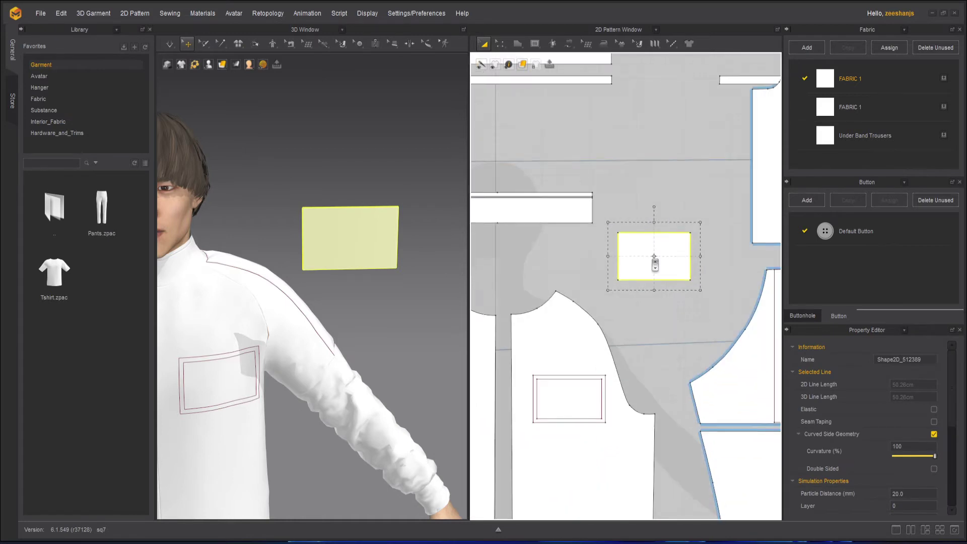
scroll(649, 258, up, 2)
scroll(655, 265, up, 1)
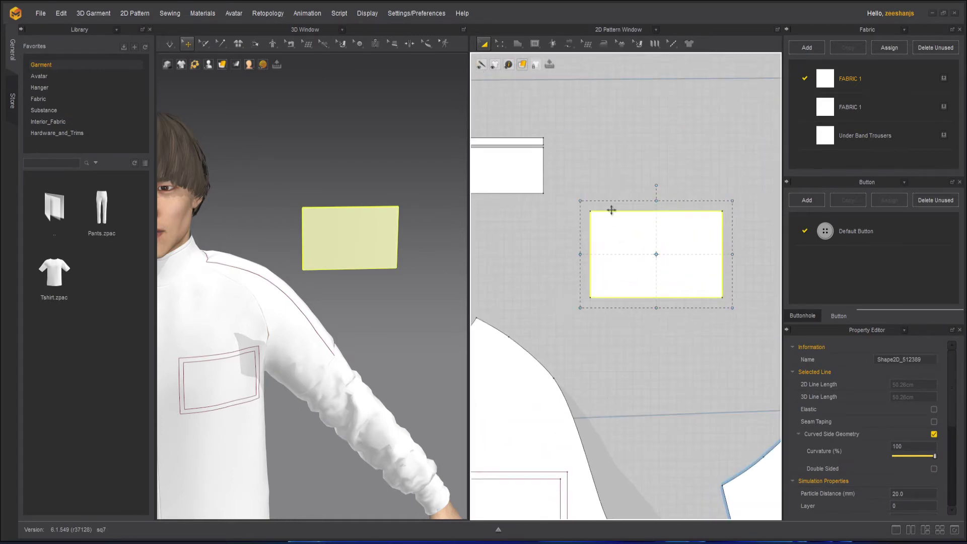
click(498, 46)
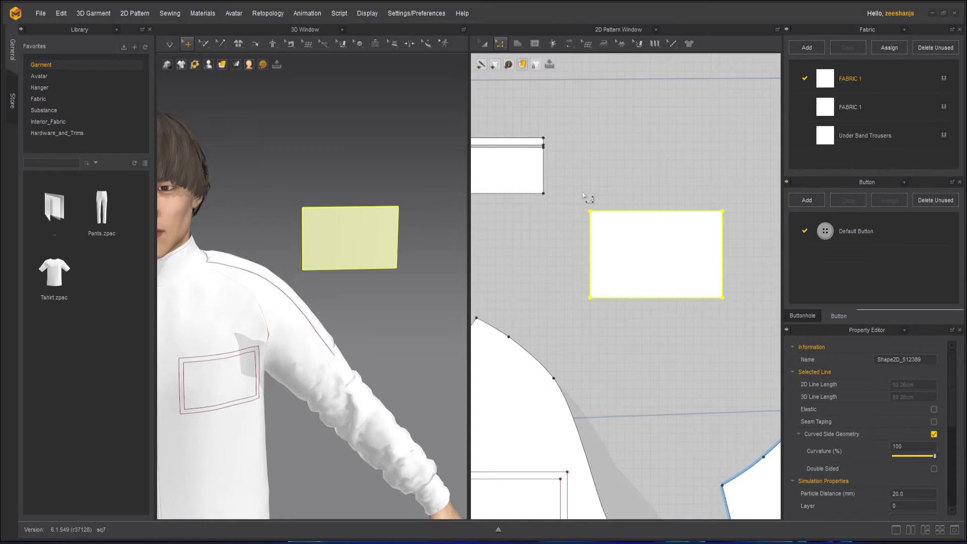
drag(578, 192, 730, 311)
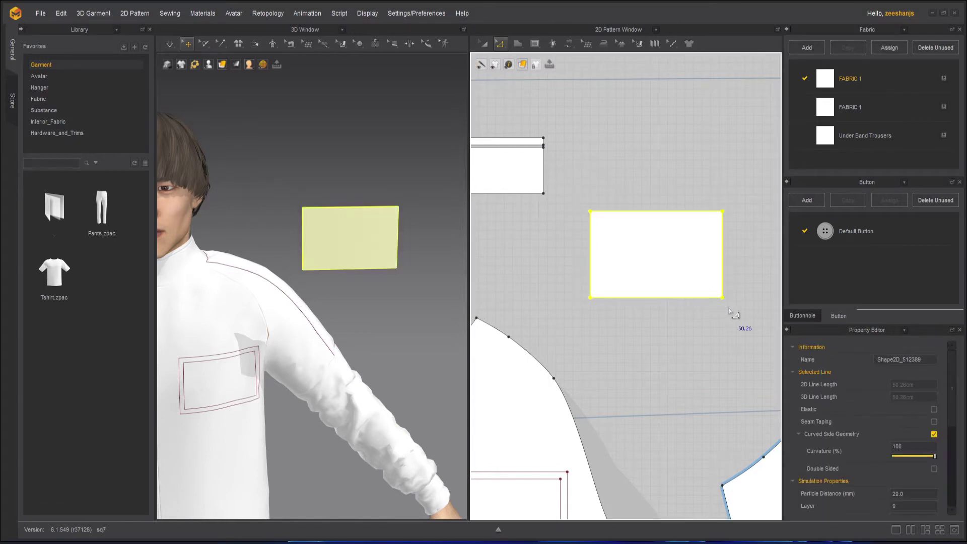
scroll(730, 310, up, 3)
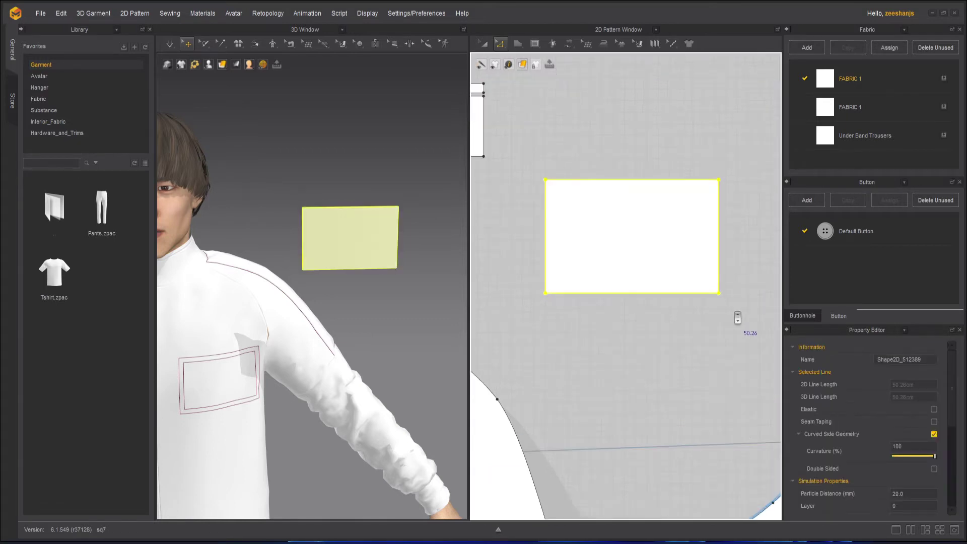
right_click(673, 290)
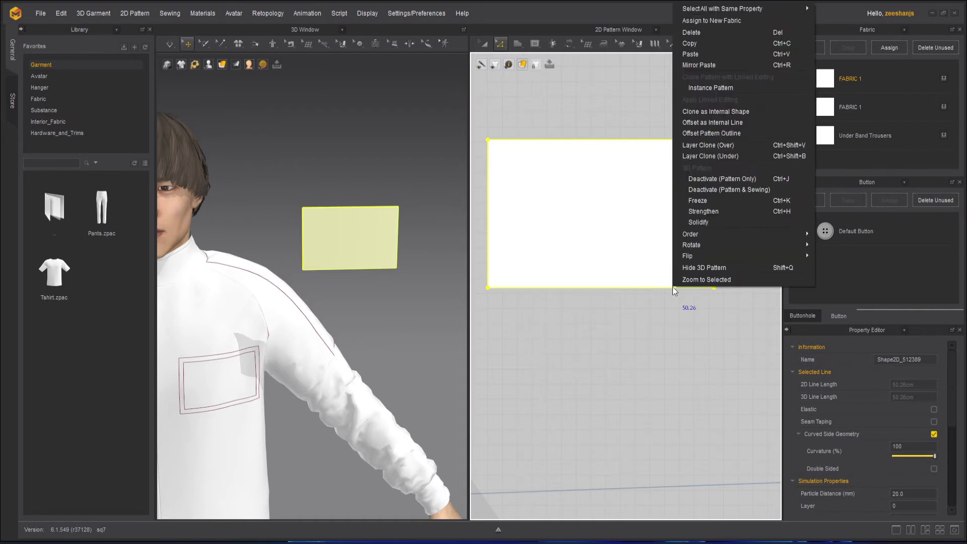
click(747, 124)
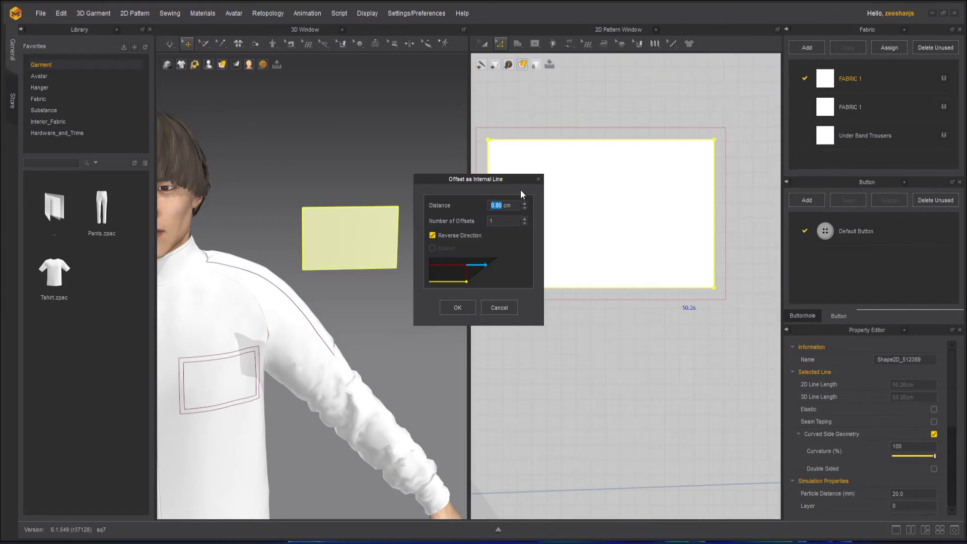
click(459, 236)
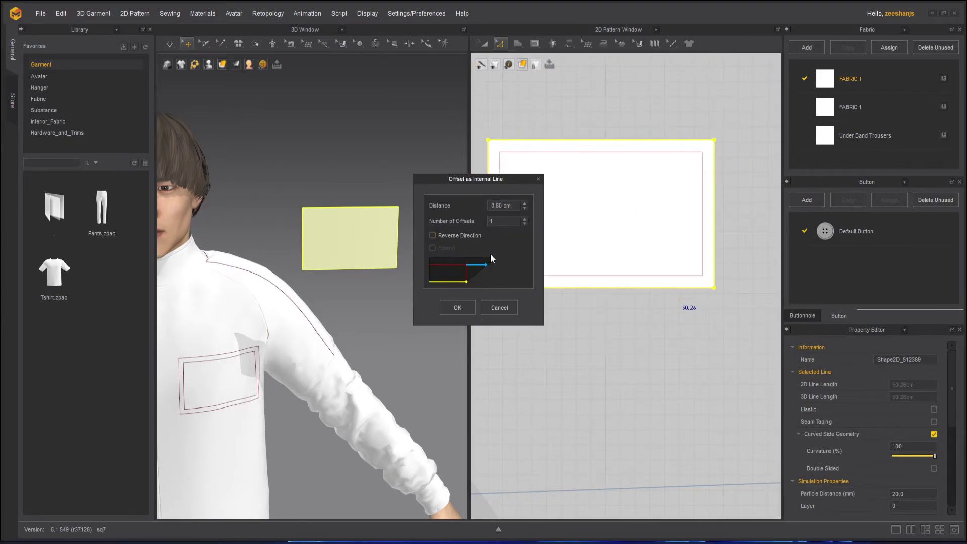
click(458, 309)
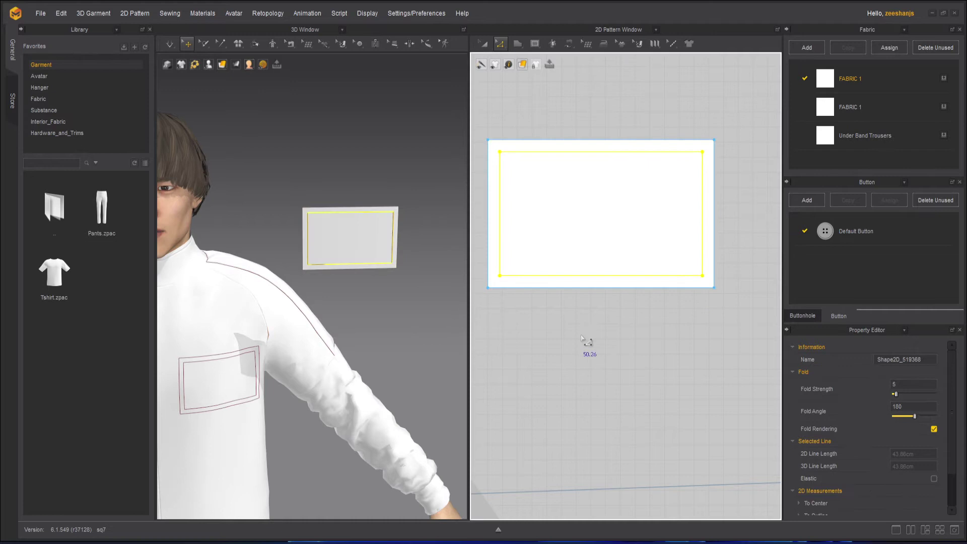
click(614, 352)
Free-sew the full outer outline of the pocket piece to the outer internal rectangle on the front pattern, starting from matching corners
scroll(607, 344, down, 1)
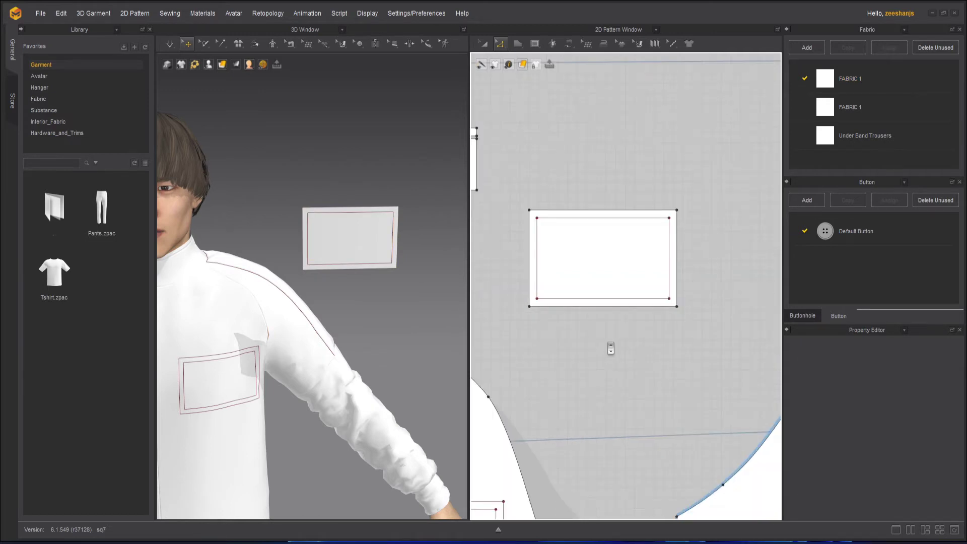
scroll(609, 347, down, 1)
middle_drag(609, 347, 641, 285)
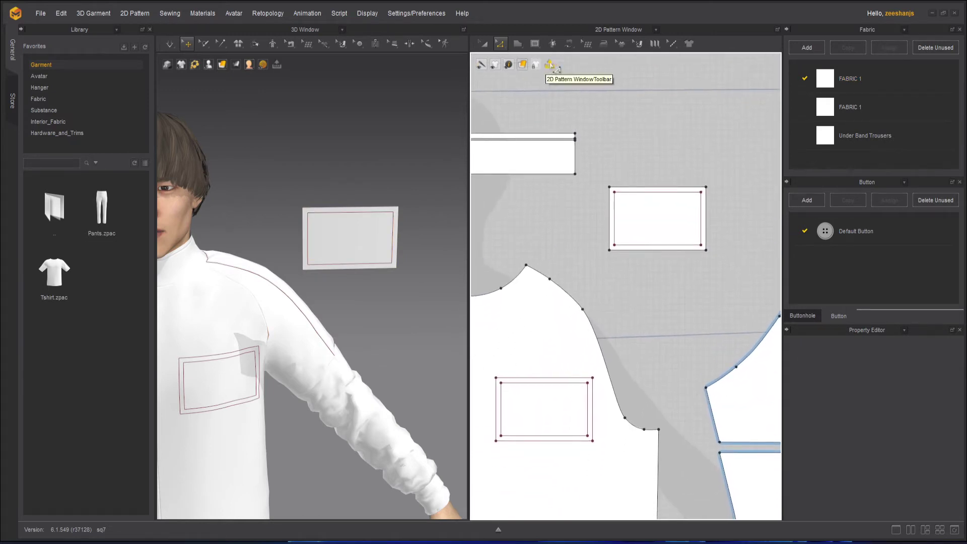
click(569, 45)
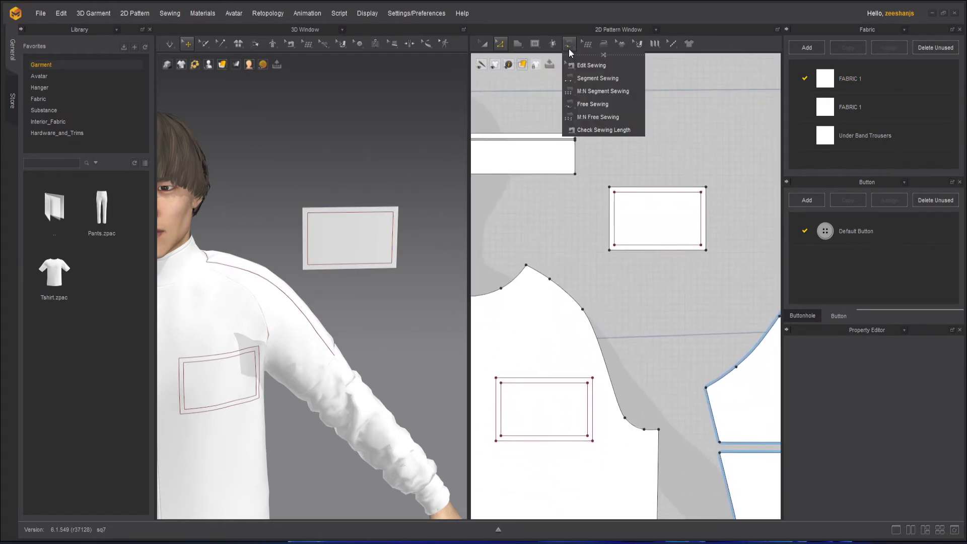
click(618, 101)
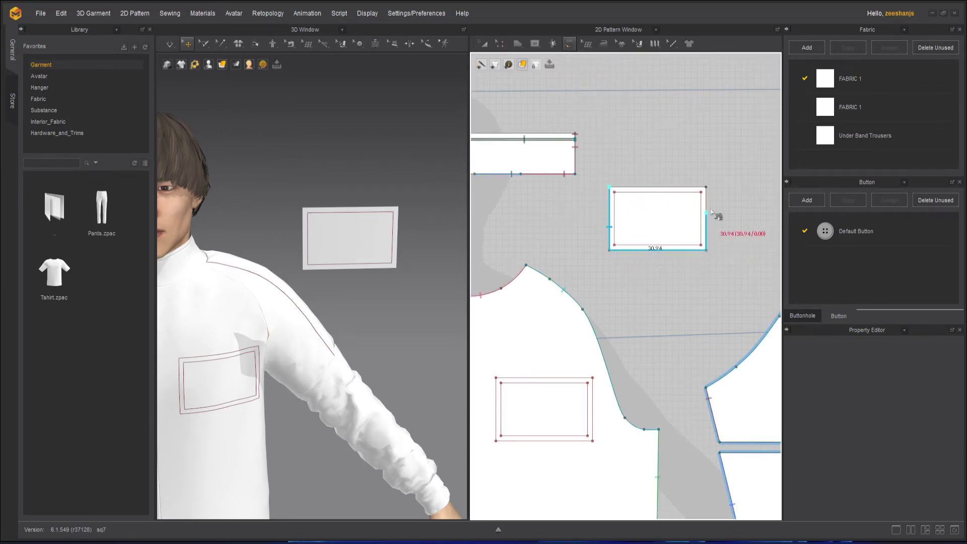
click(611, 248)
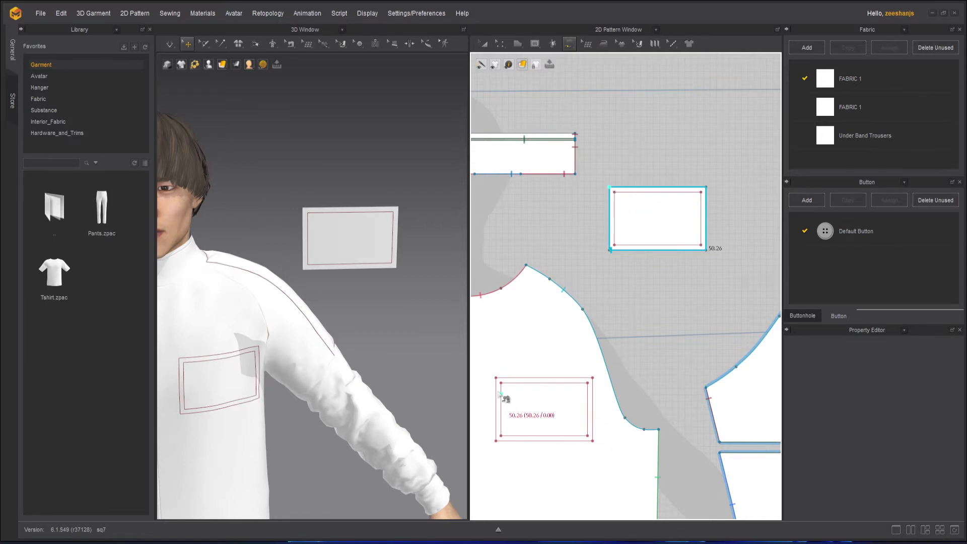
click(498, 379)
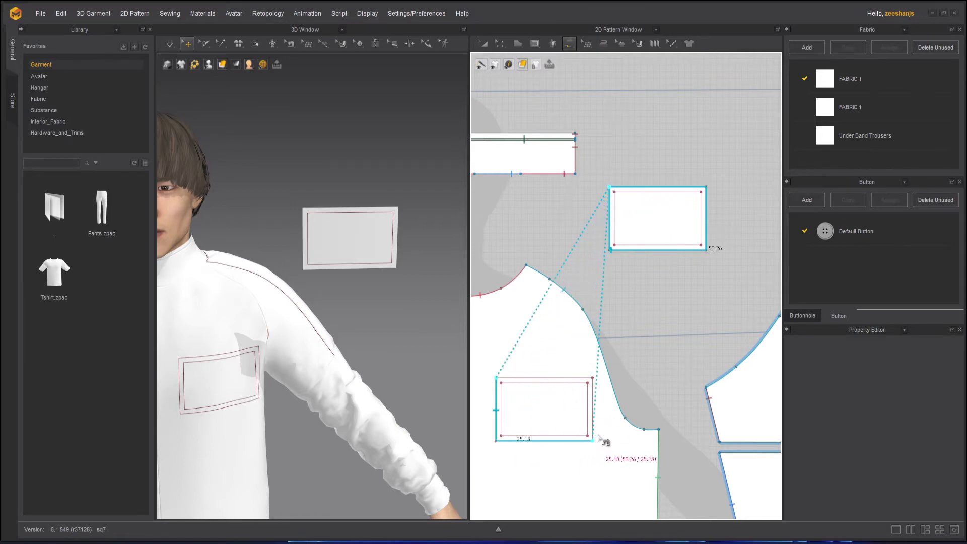
click(498, 380)
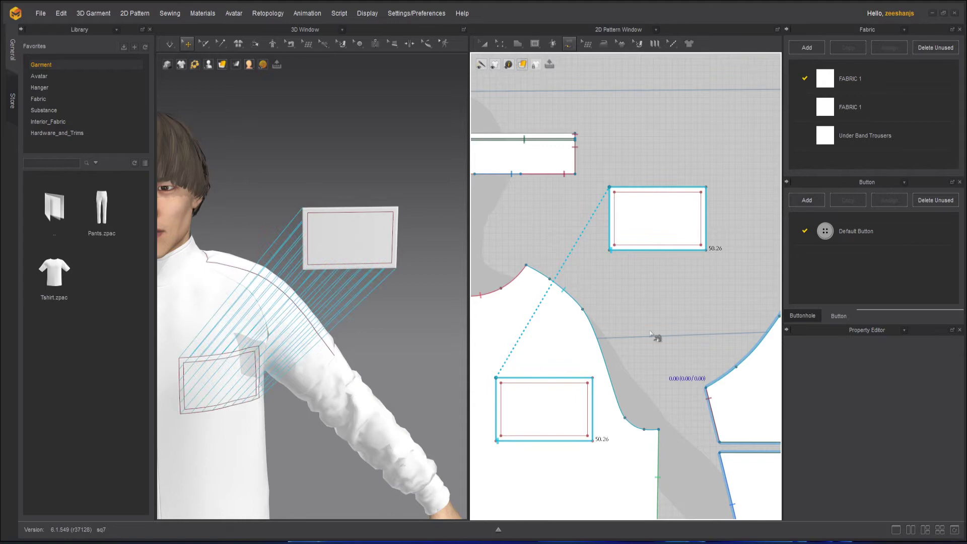
Free-sew the pocket piece's inner rectangle to the inner chest rectangle on the front pattern, starting from matching corners
click(614, 193)
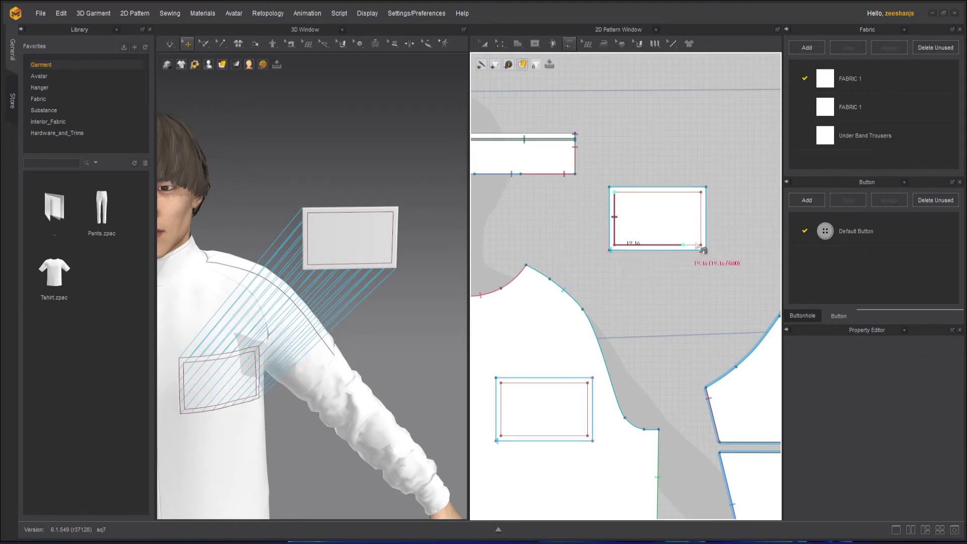
click(616, 193)
click(498, 378)
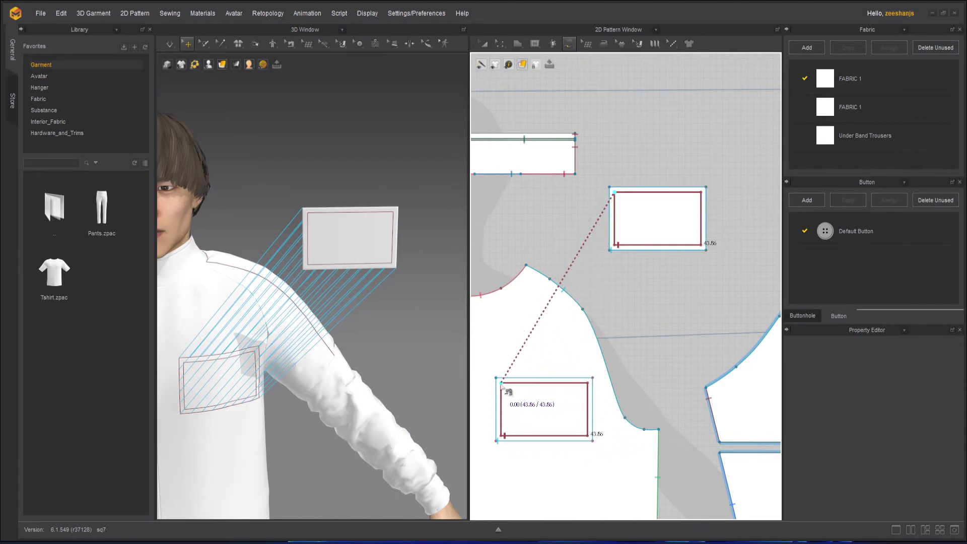
click(625, 388)
Select the whole pocket piece with its inner rectangle and enlarge it about its centre to an outline length of about 53 cm
click(484, 44)
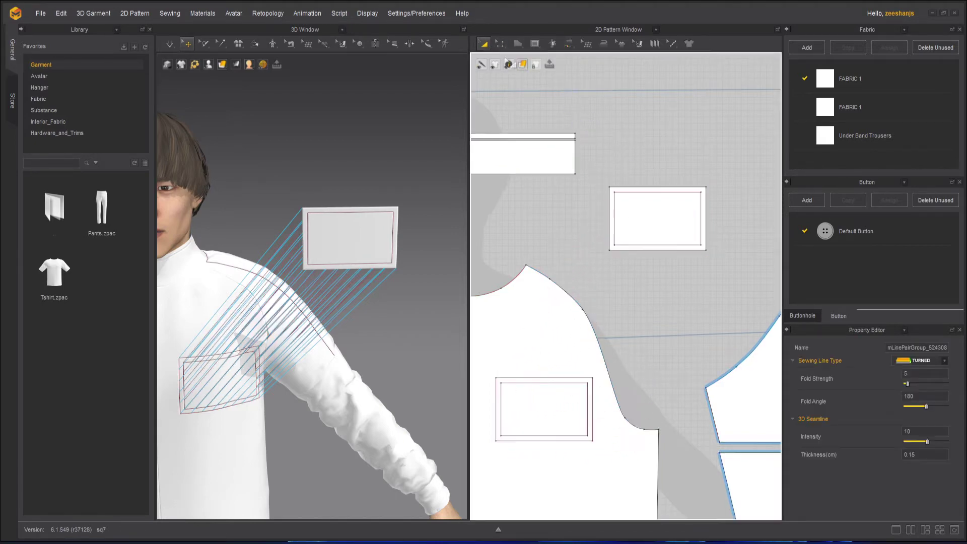
click(667, 208)
scroll(680, 242, up, 2)
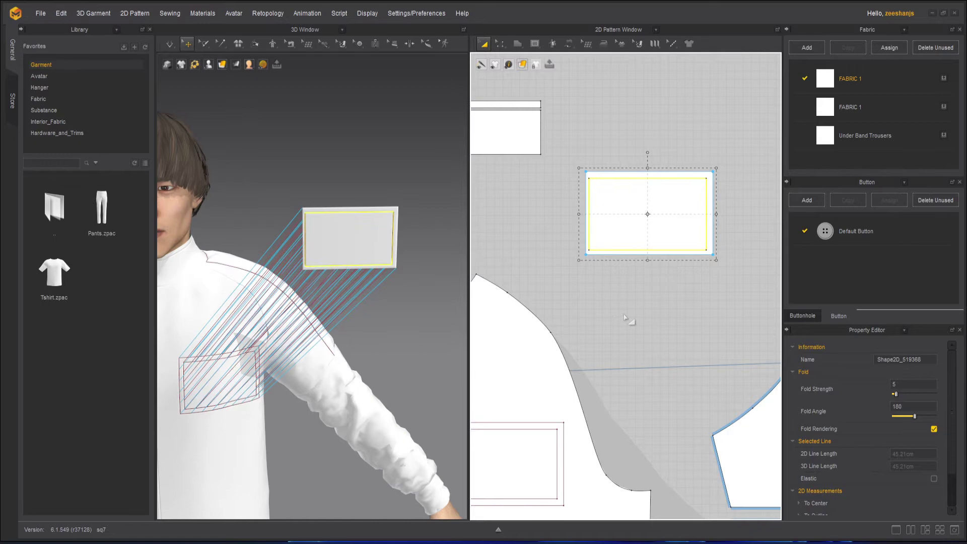
click(642, 283)
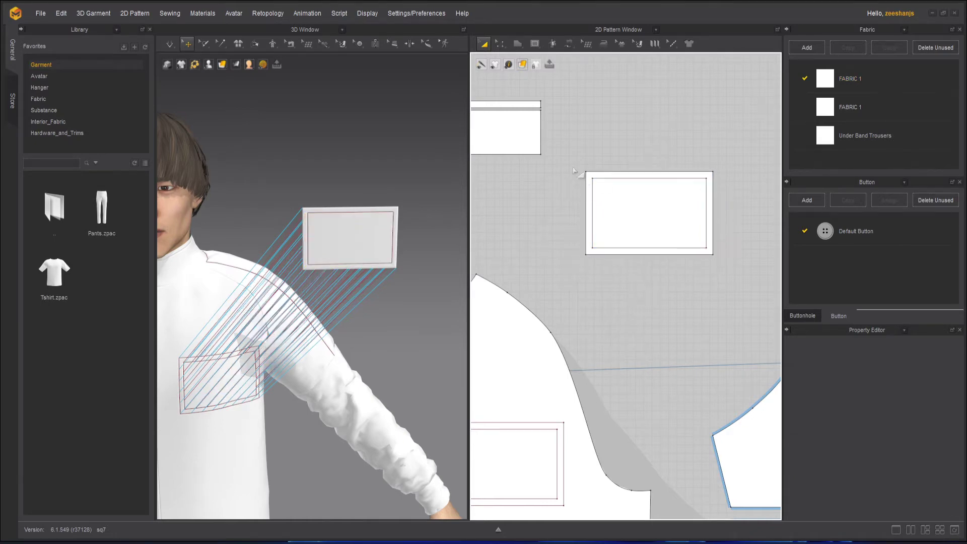
drag(733, 277, 733, 281)
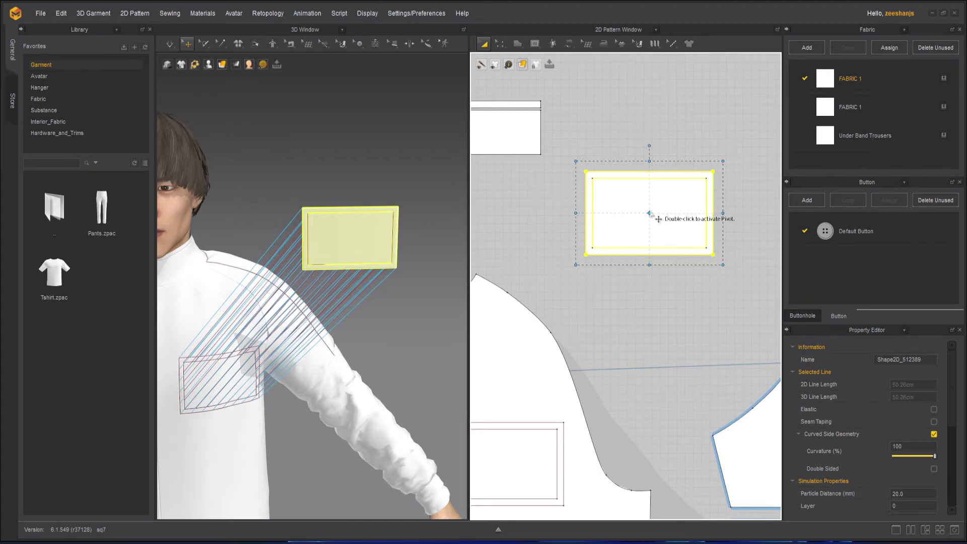
drag(723, 264, 734, 270)
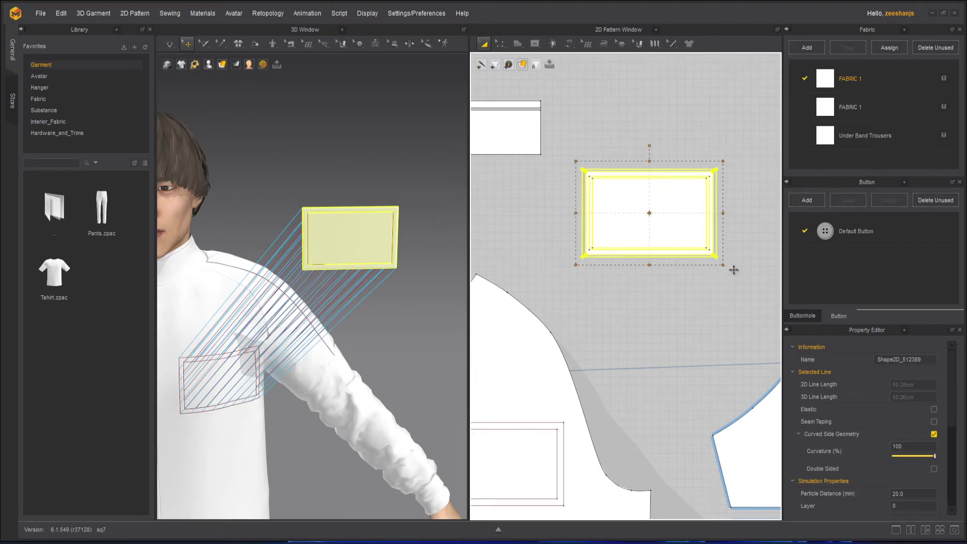
drag(742, 310, 742, 309)
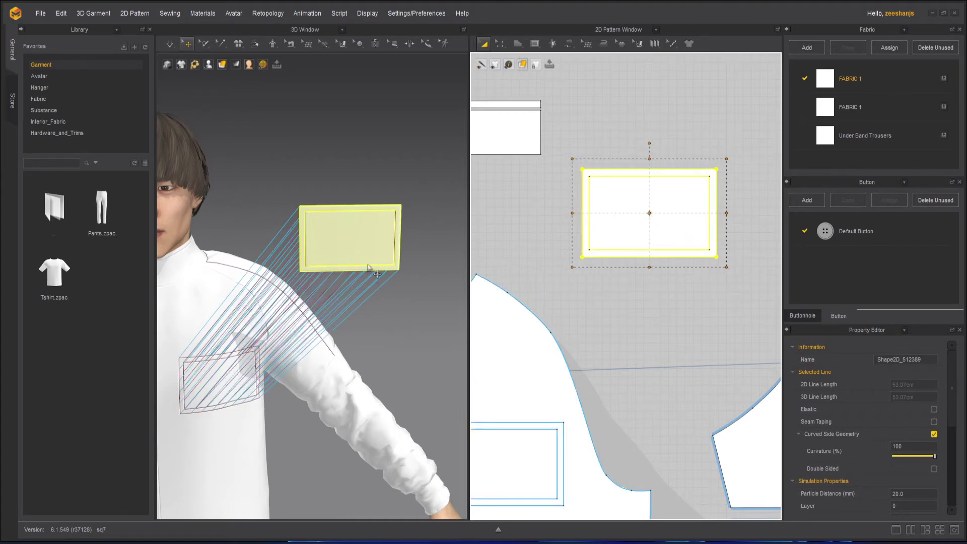
Superimpose the pocket piece over the sewn rectangle on the jacket's chest using Superimpose (Over)
right_click(340, 240)
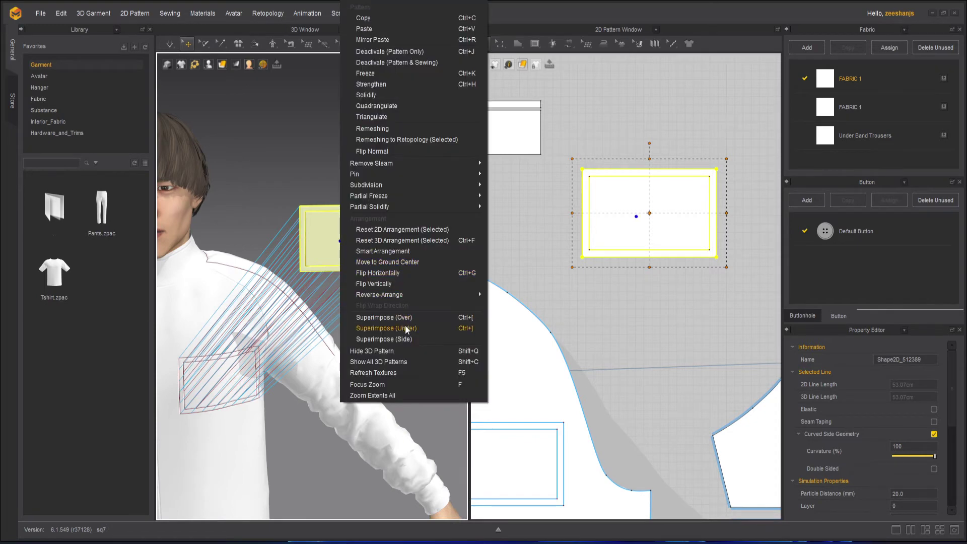
click(414, 315)
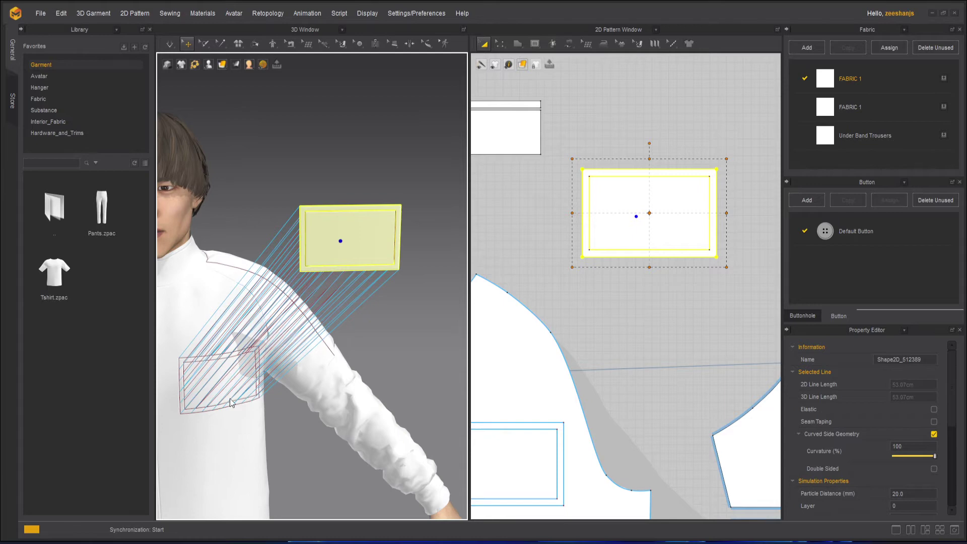
click(213, 396)
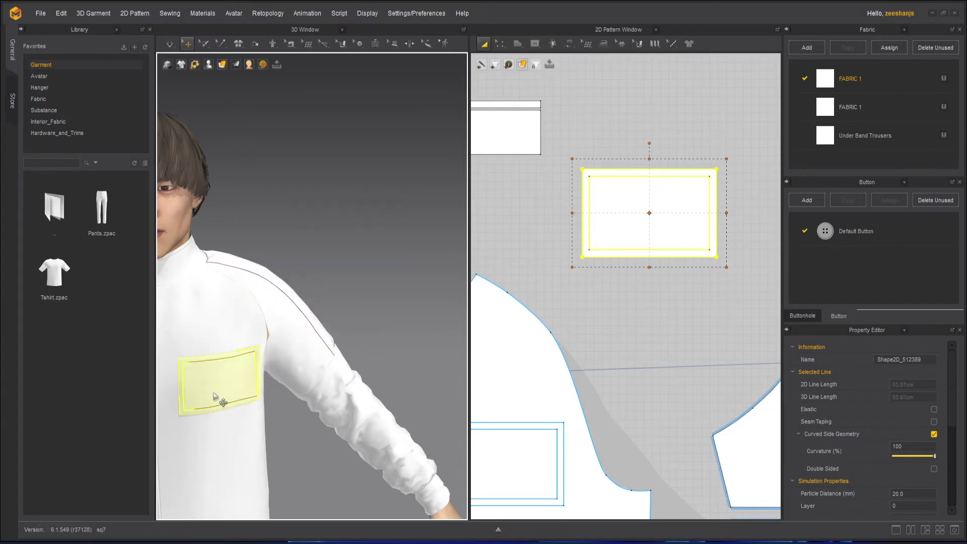
Simulate the garment so the pocket settles onto the chest, and inspect its edges up close
click(295, 426)
scroll(262, 407, up, 2)
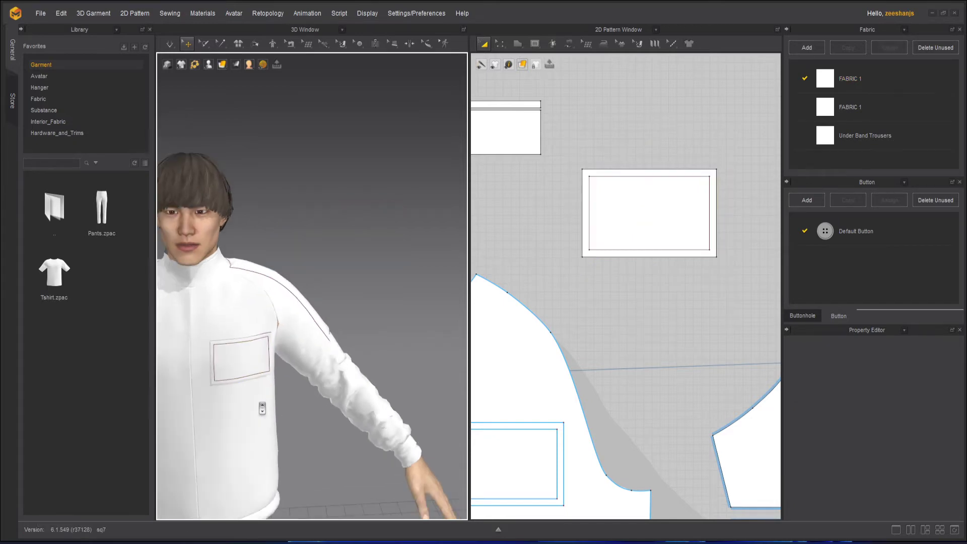
scroll(262, 406, down, 4)
middle_drag(262, 406, 369, 307)
right_drag(370, 307, 358, 355)
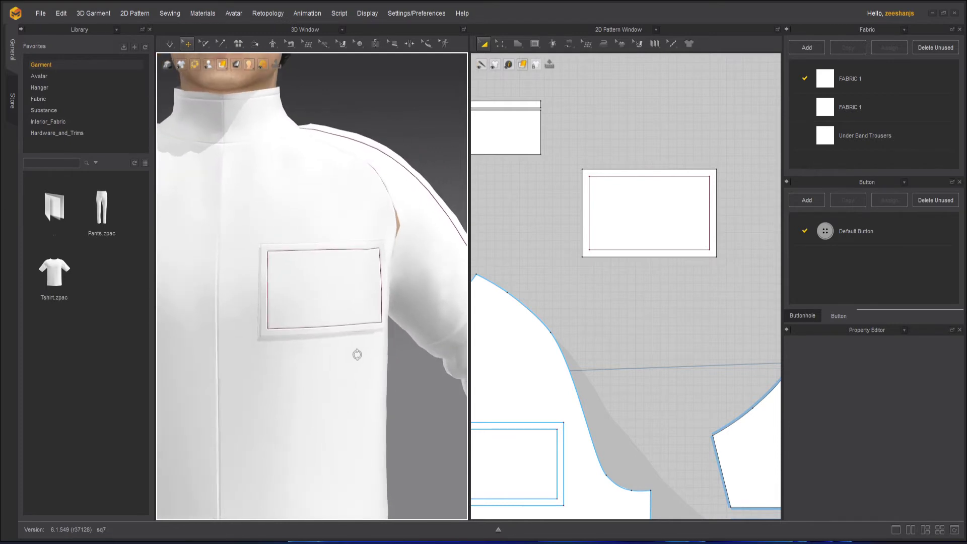
click(170, 44)
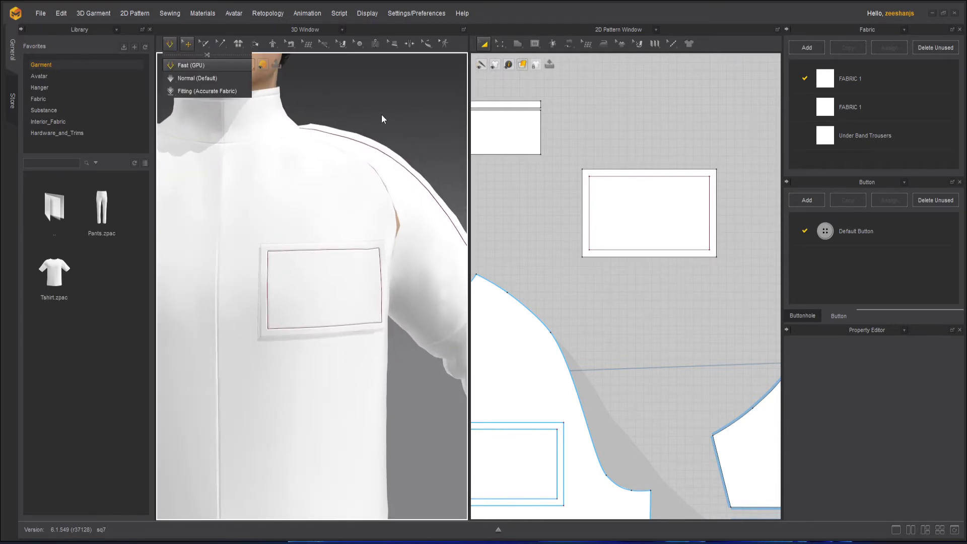
scroll(368, 315, up, 5)
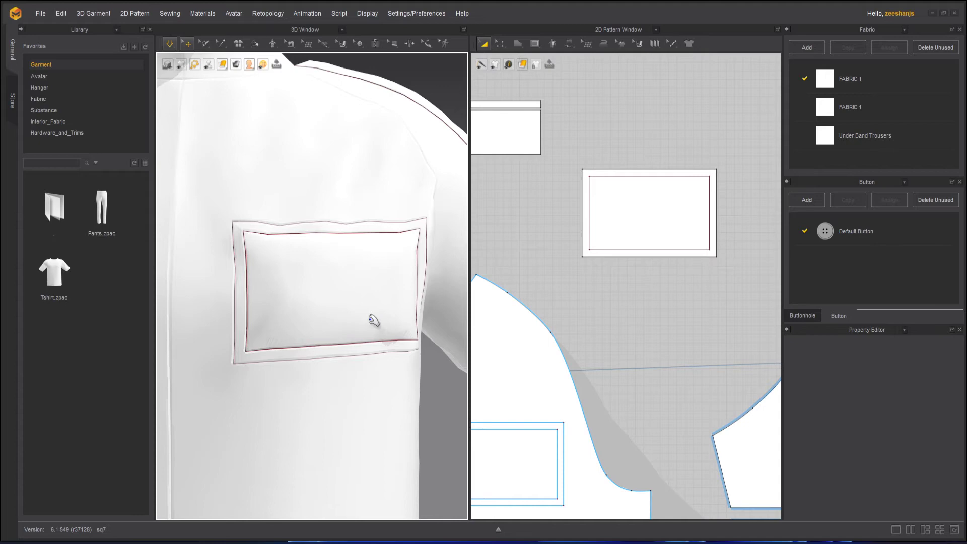
scroll(412, 317, up, 1)
right_drag(412, 316, 362, 323)
right_drag(599, 327, 674, 298)
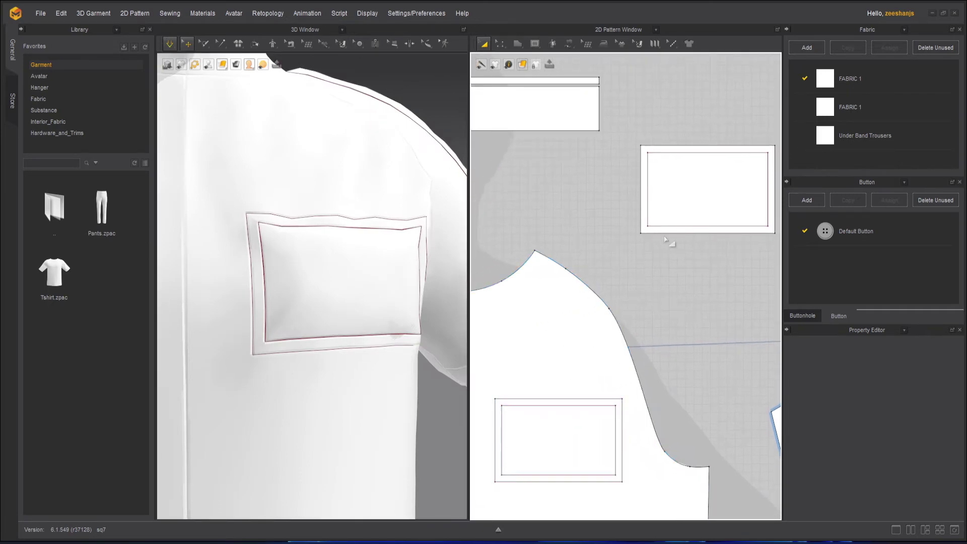
Select the pocket pattern's four outer edges with Edit Pattern, stop the simulation and try enlarging the outline slightly about its centre
click(660, 147)
middle_drag(660, 147, 589, 180)
scroll(589, 180, down, 3)
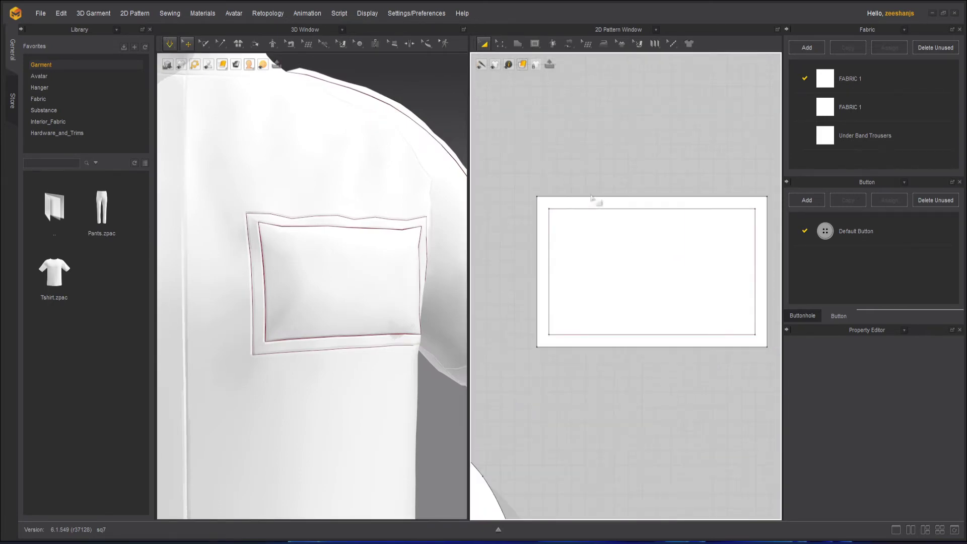
click(504, 44)
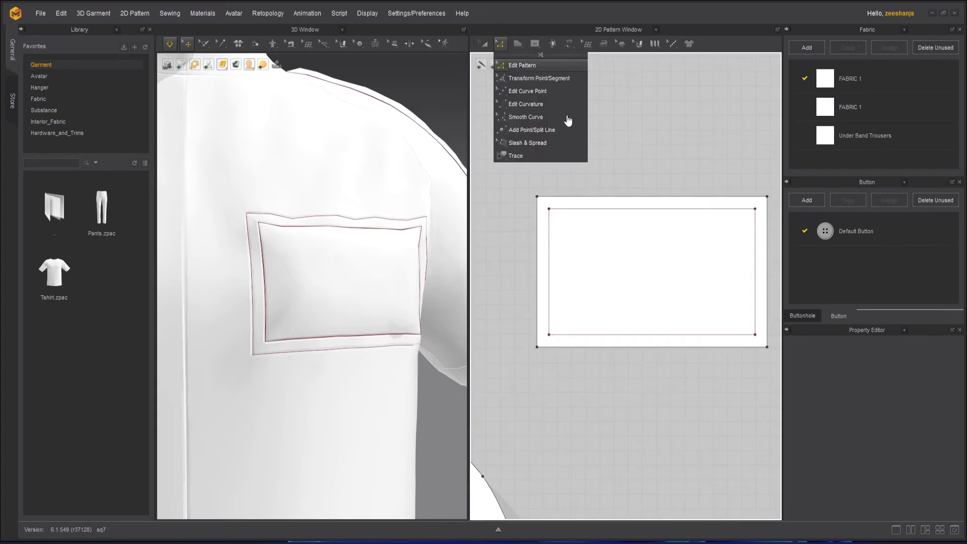
click(568, 121)
click(545, 242)
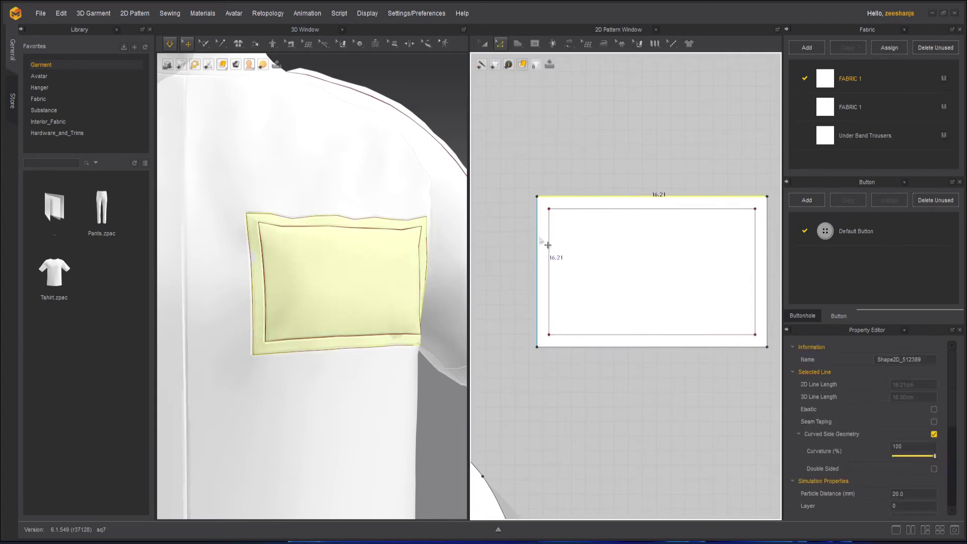
shift+click(645, 347)
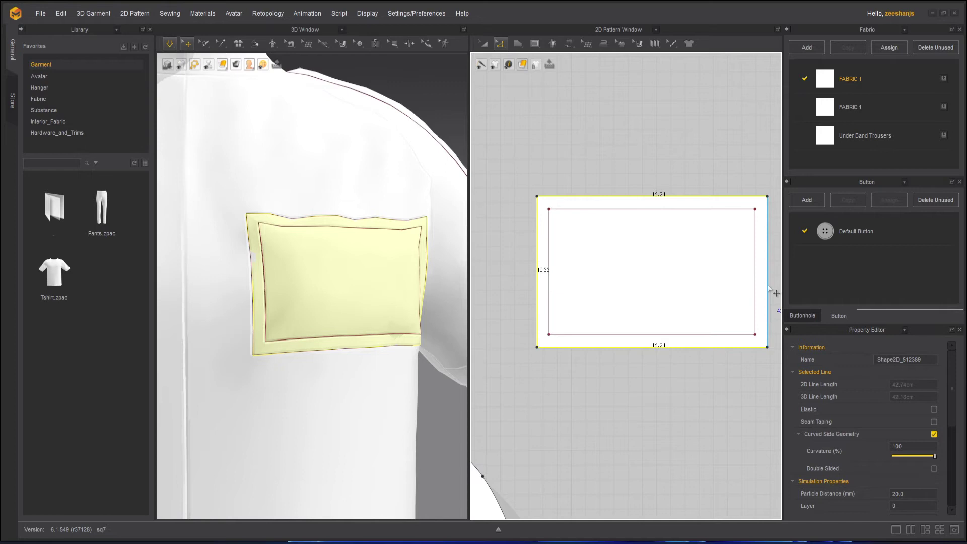
shift+click(767, 290)
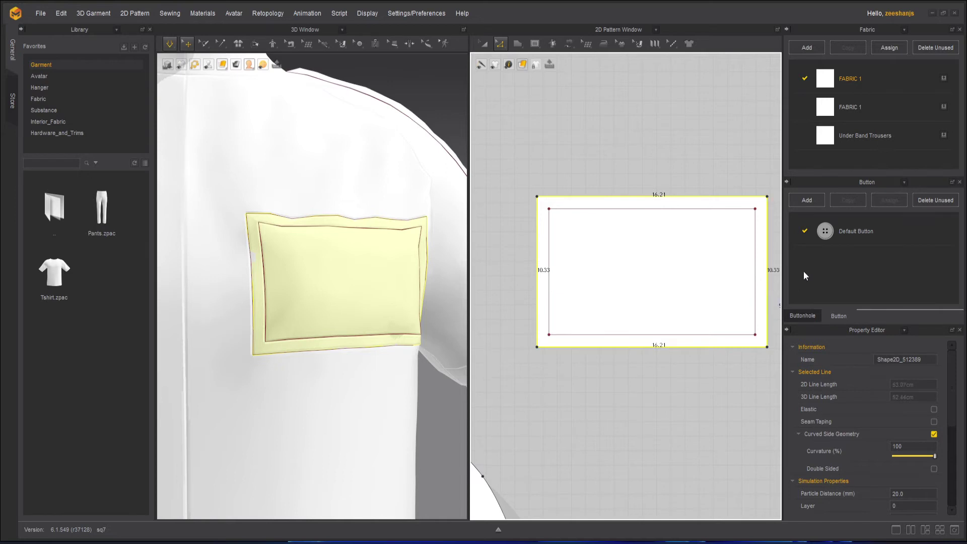
click(484, 46)
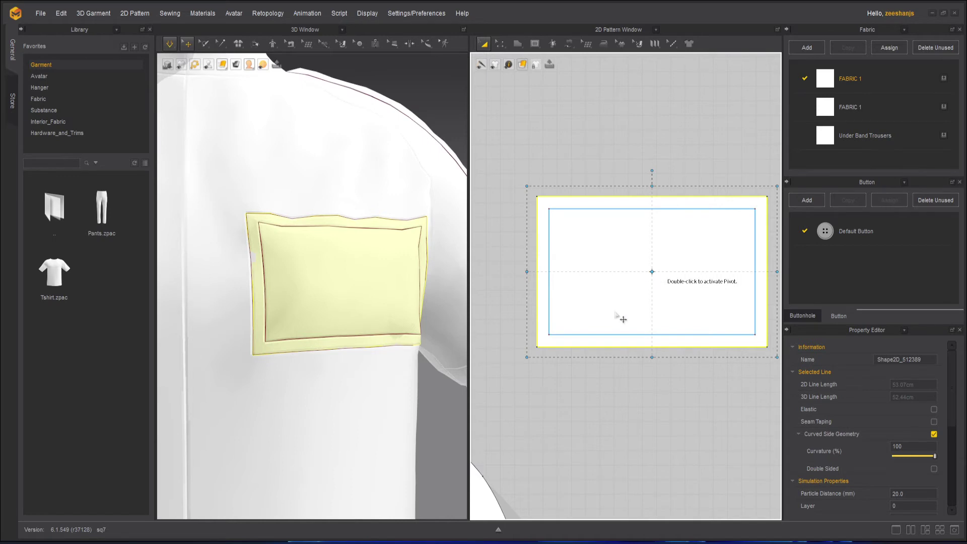
click(170, 44)
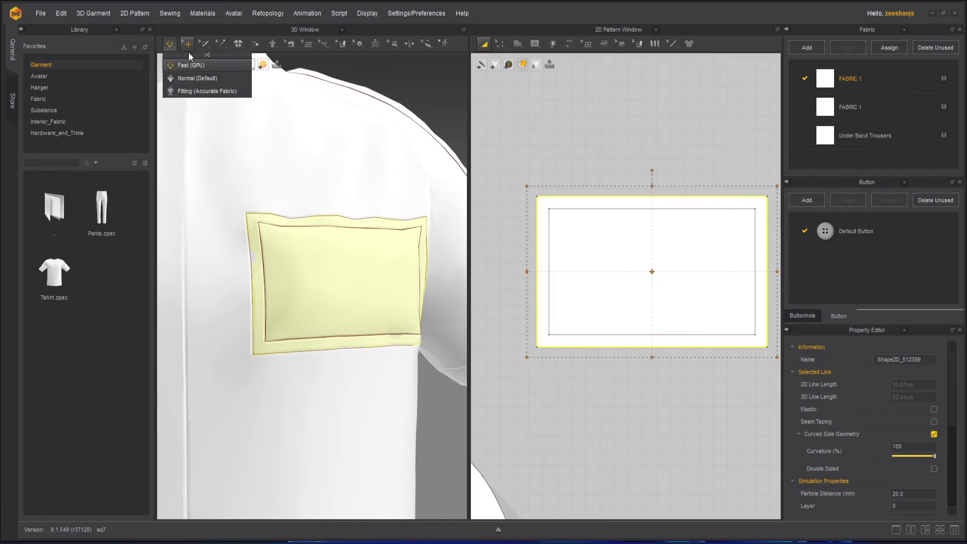
click(527, 358)
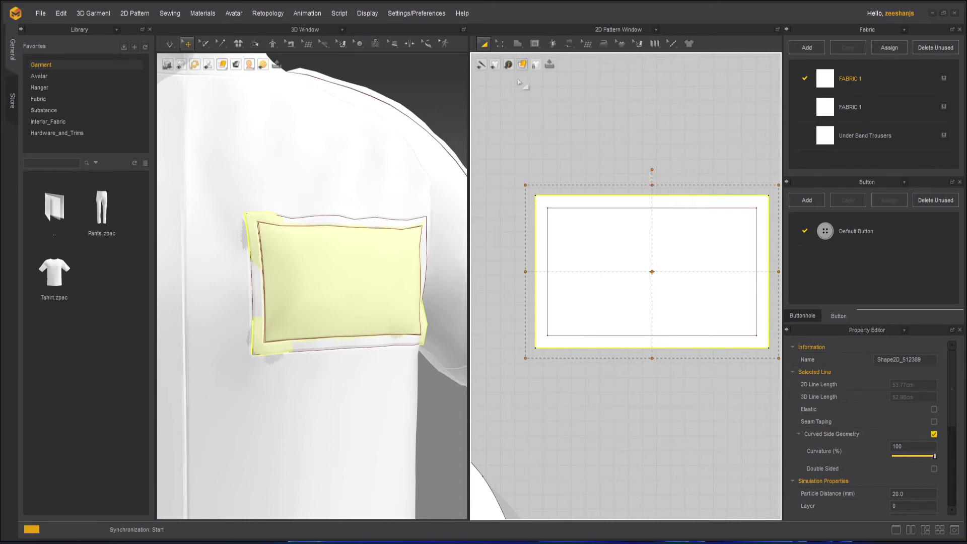
Switch back to Edit Pattern, select the pocket pattern's upper outer edge and clear the selection
click(502, 44)
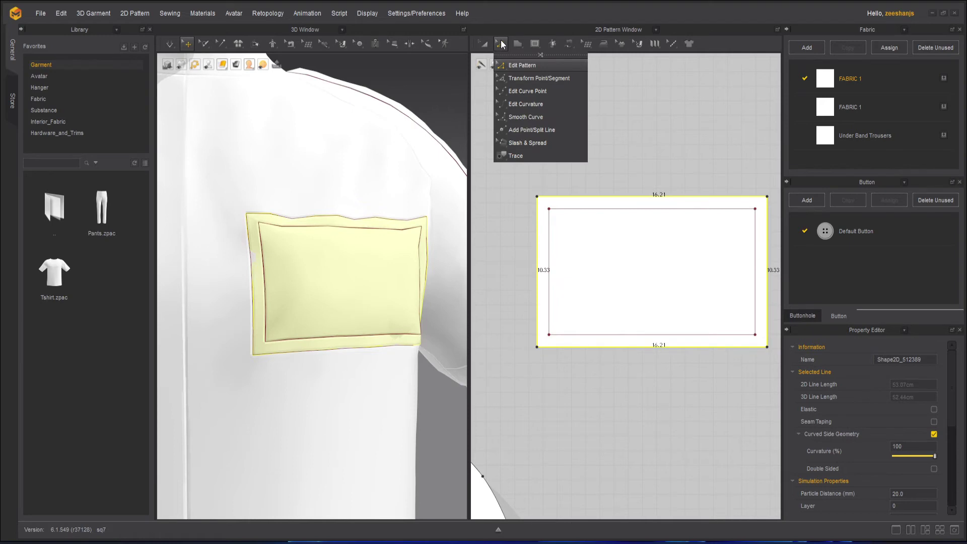
click(522, 65)
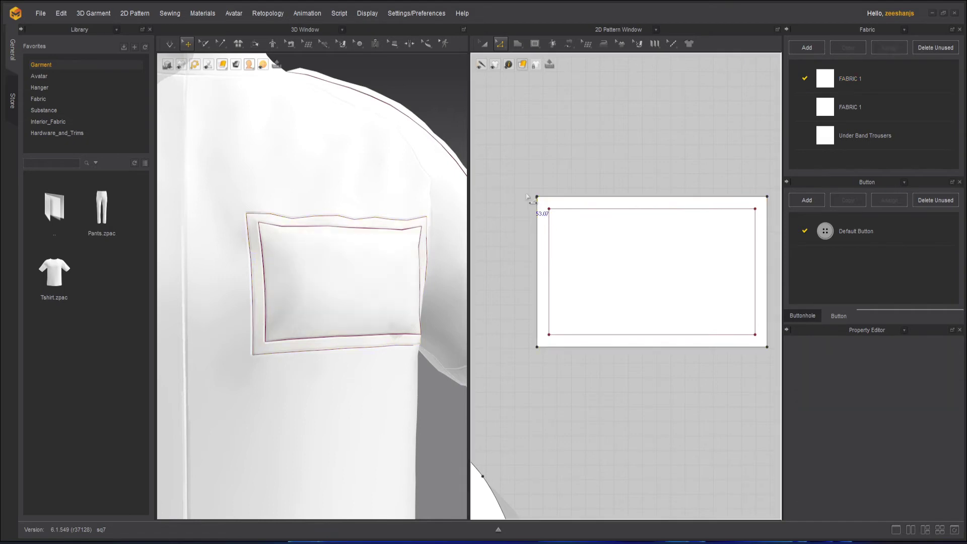
click(579, 197)
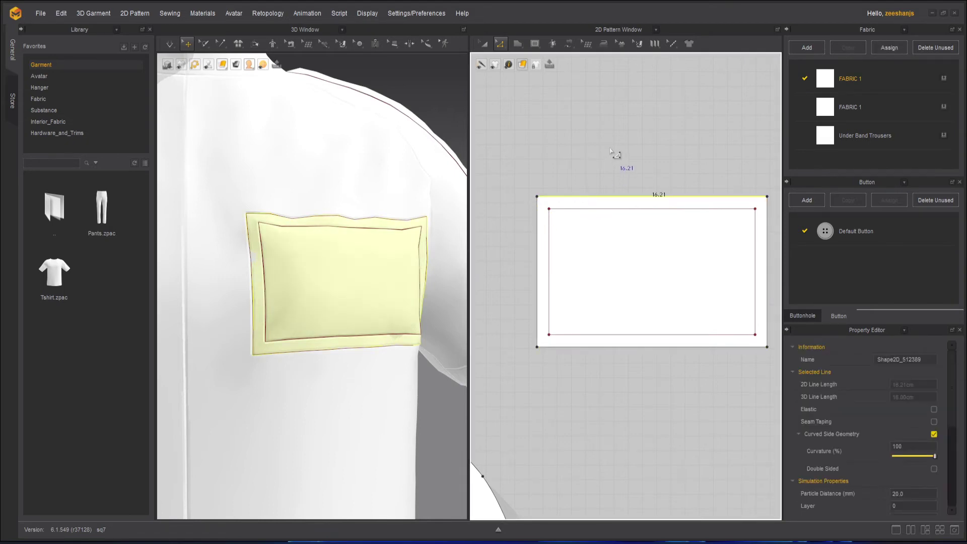
click(615, 168)
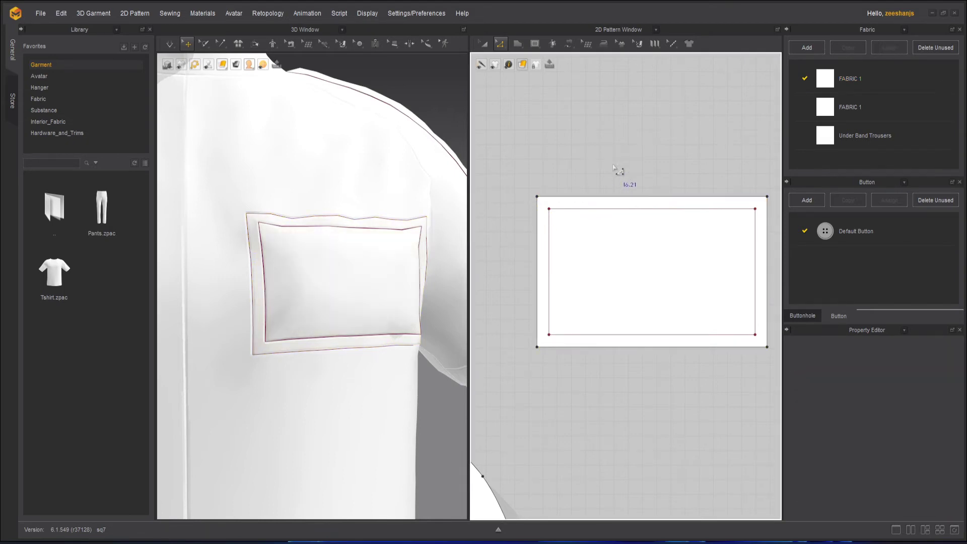
Move the pocket pattern's upper outer edge outward by about 1 cm to widen the border above the inner rectangle
click(613, 198)
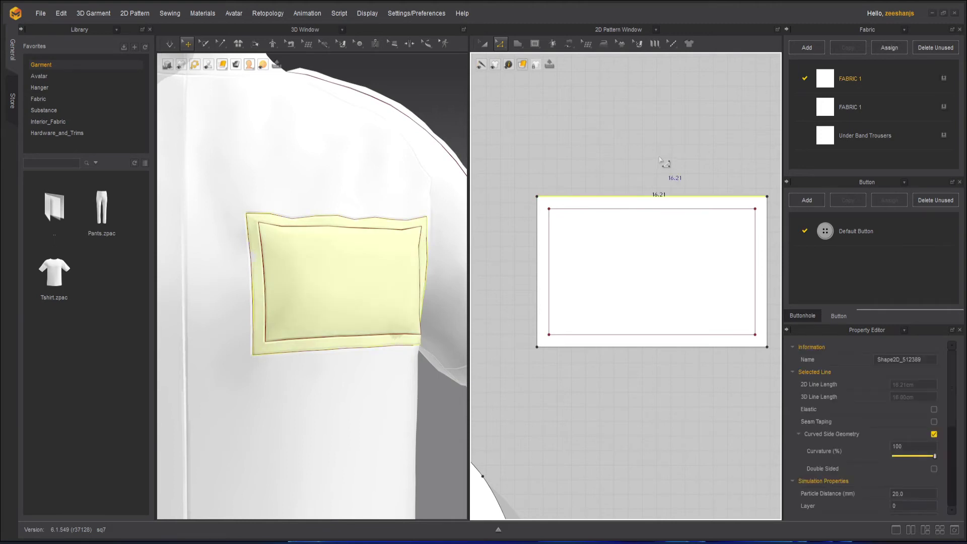
drag(660, 159, 662, 155)
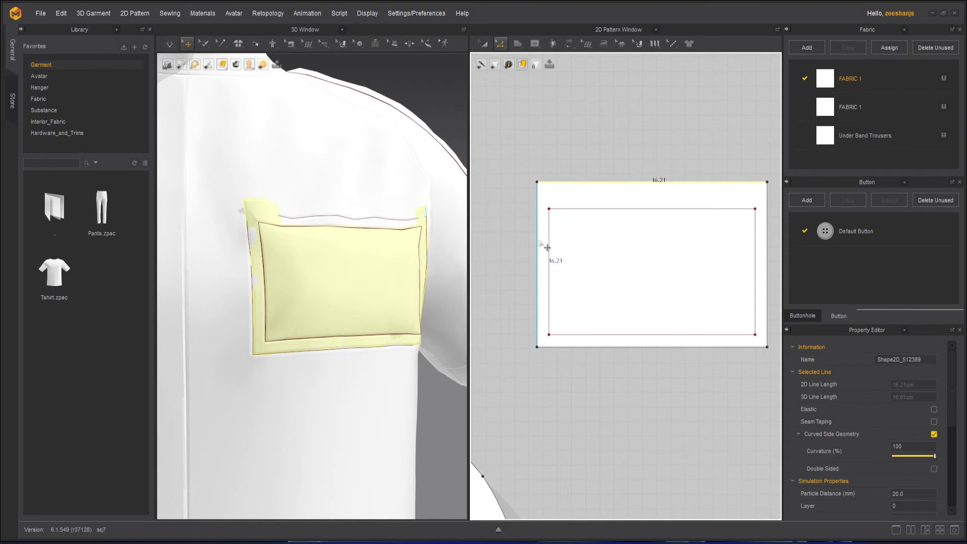
click(582, 207)
key(ctrl+z)
key(Up)
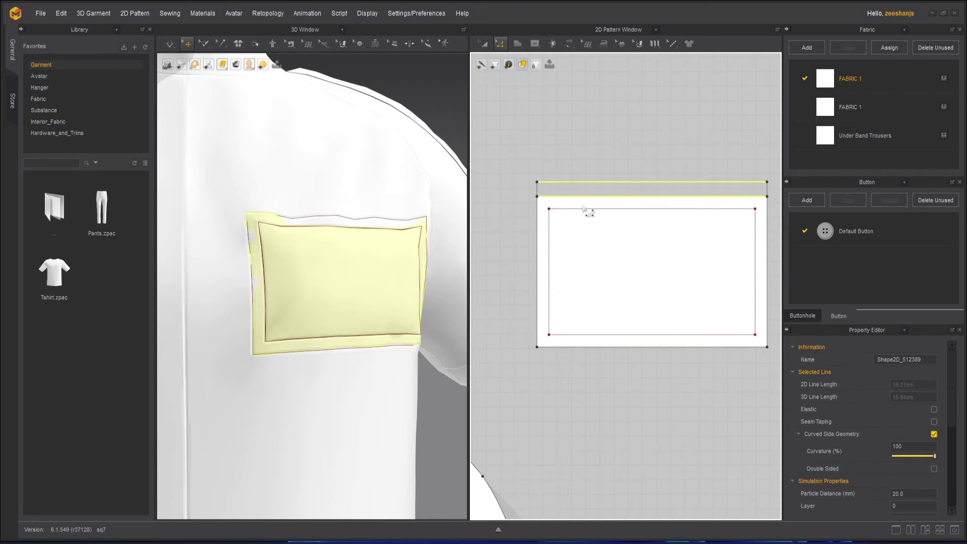
key(Down)
key(Up)
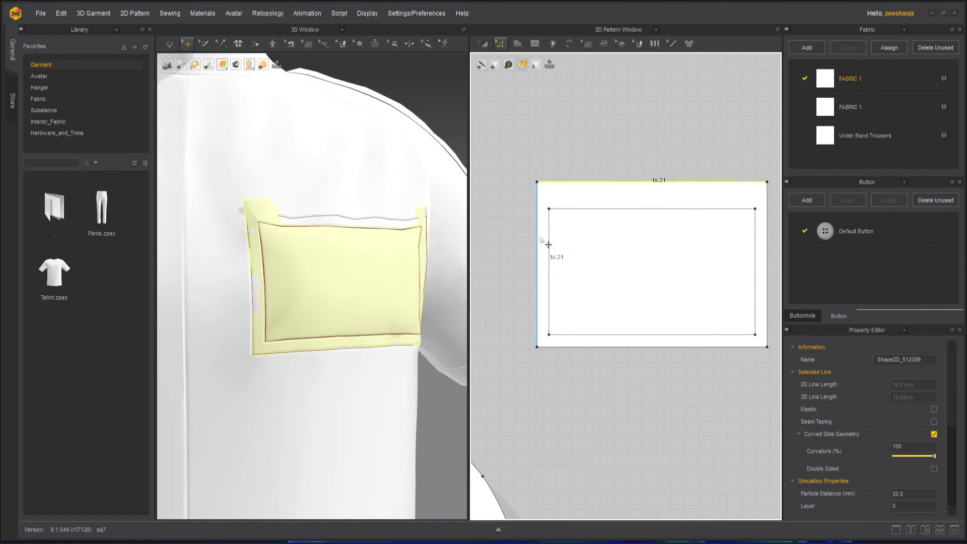
Move the pocket pattern's left, lower and right outer edges outward by about 1 cm each
click(538, 237)
key(Left)
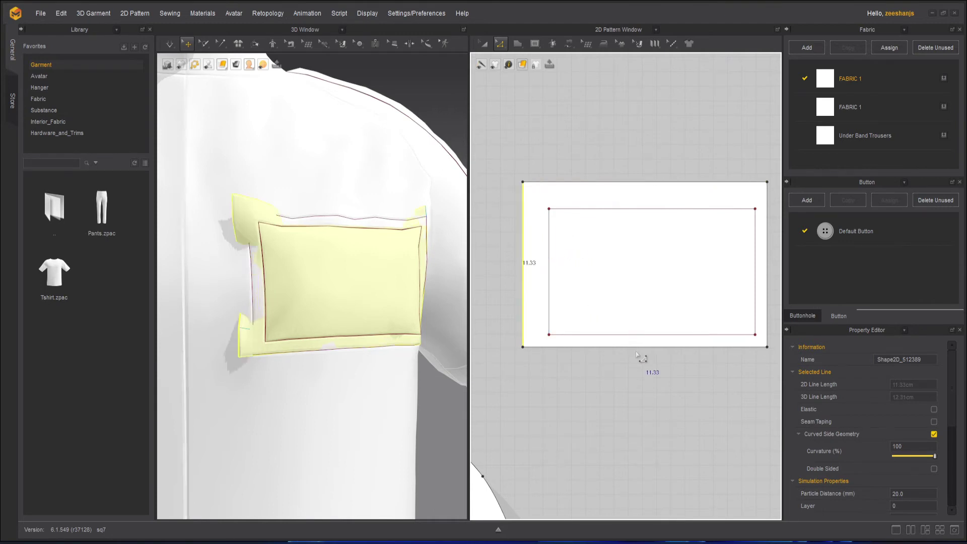
click(640, 347)
key(Down)
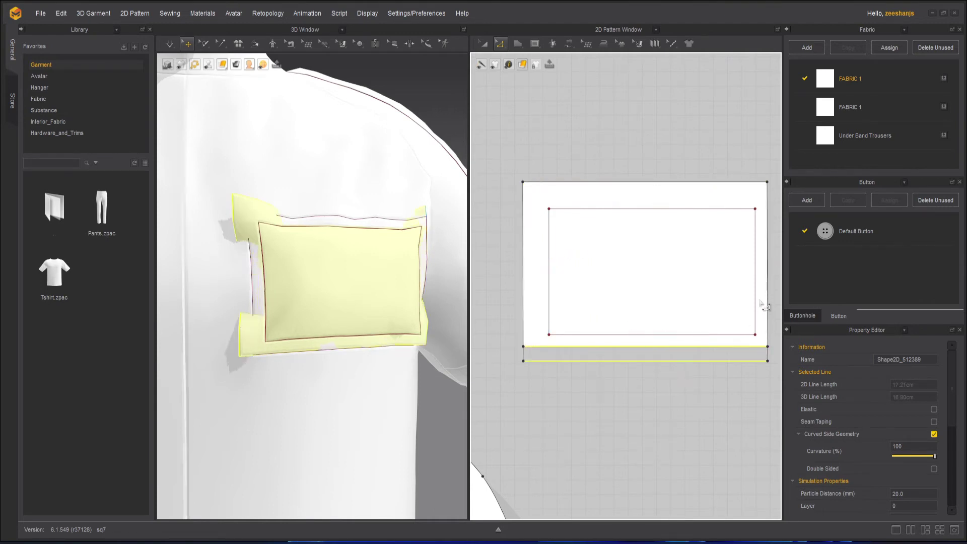
click(767, 308)
key(Right)
click(674, 410)
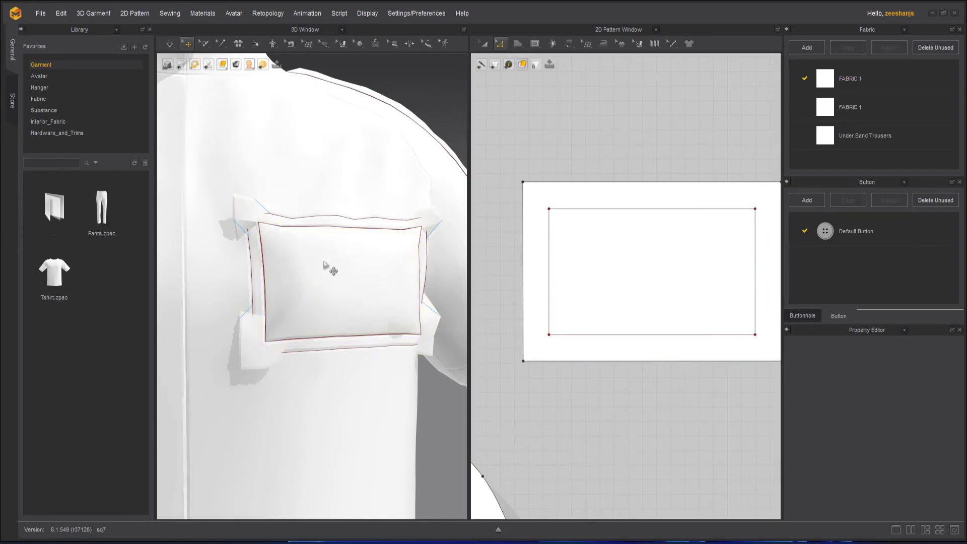
Select the enlarged pocket piece with Transform Pattern active and superimpose it over the jacket's chest using Superimpose (Over)
click(330, 268)
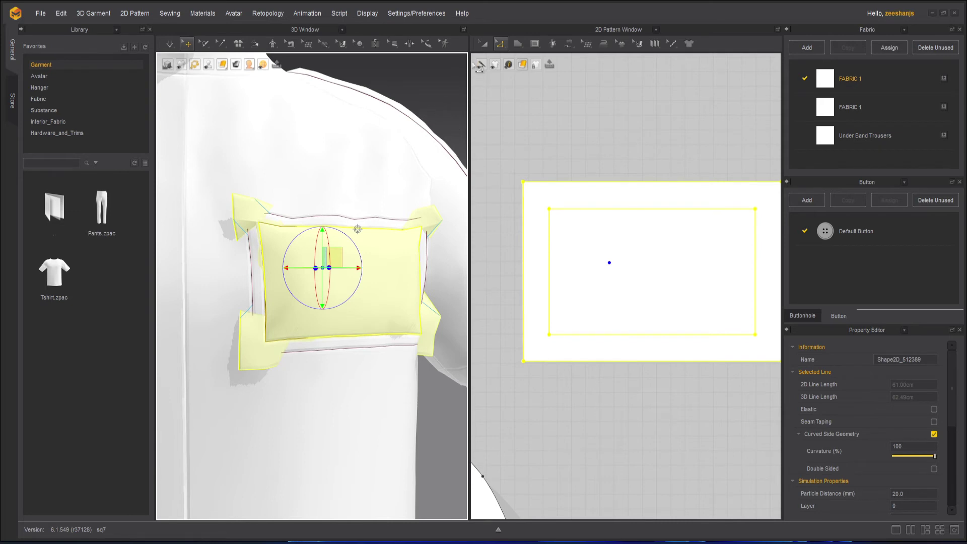
click(482, 44)
click(519, 160)
click(353, 260)
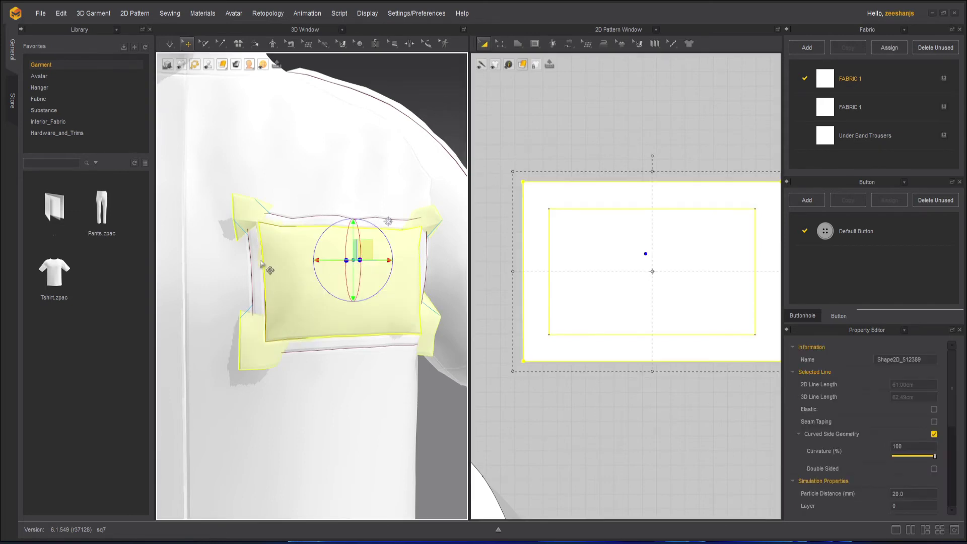
right_click(379, 280)
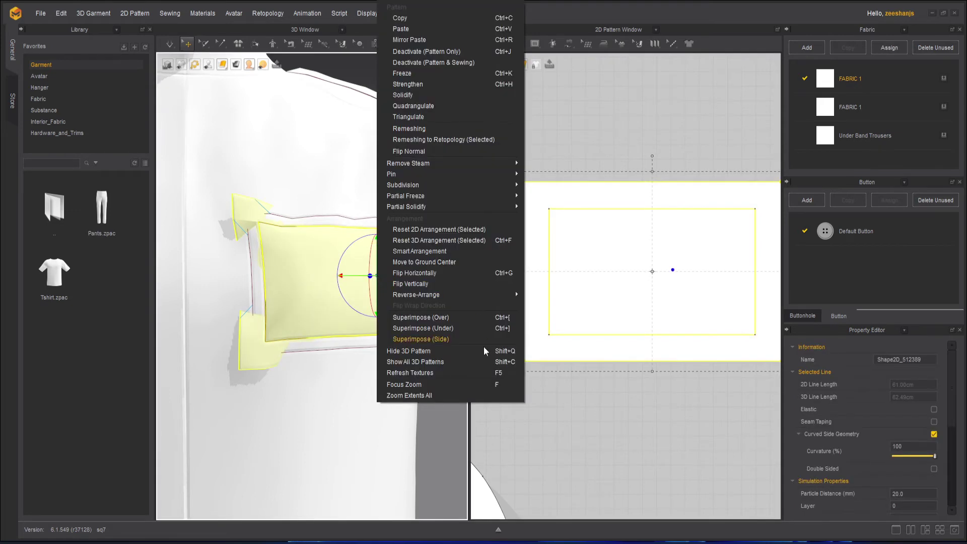
click(438, 319)
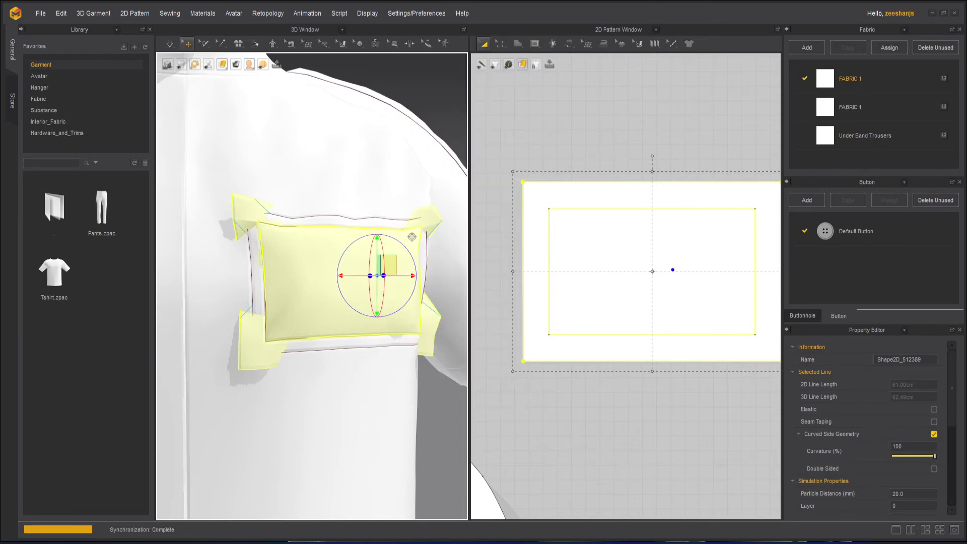
click(463, 106)
Simulate the garment with the enlarged pocket and inspect its gathered border from several angles
click(172, 45)
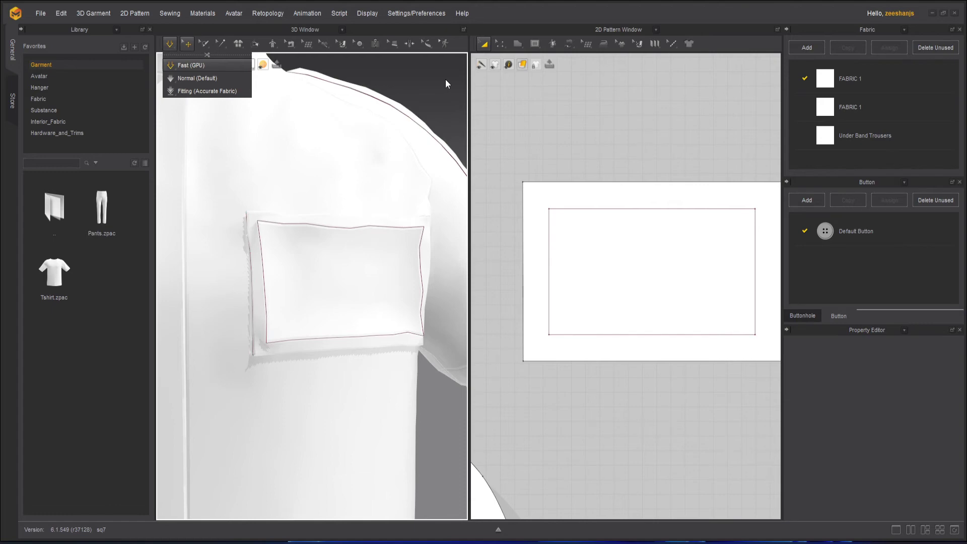
key(space)
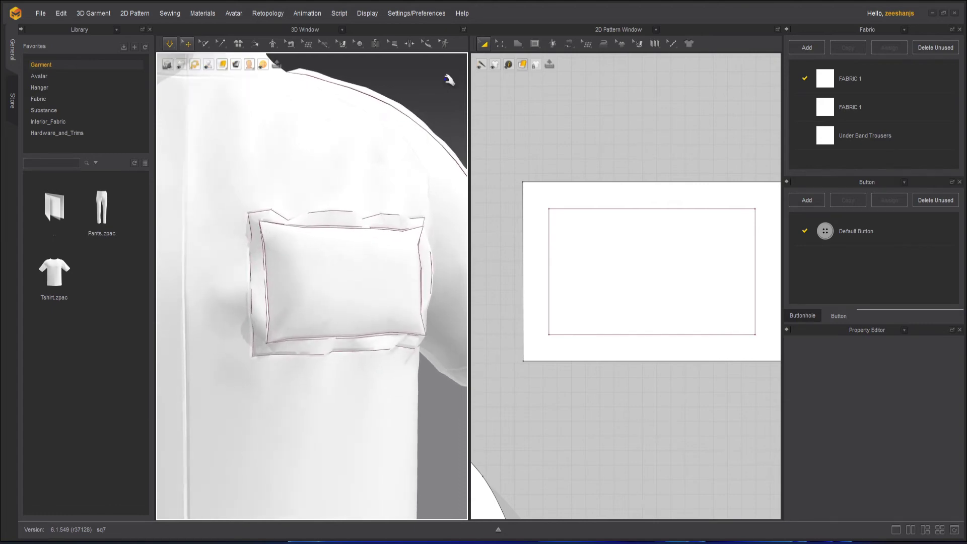
right_drag(412, 329, 355, 335)
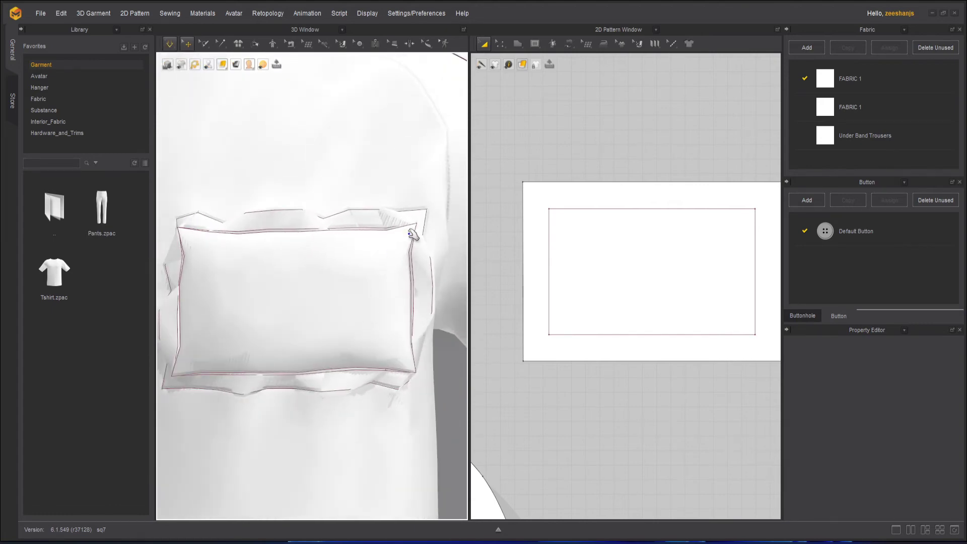
right_drag(417, 344, 444, 272)
scroll(413, 302, down, 3)
key(space)
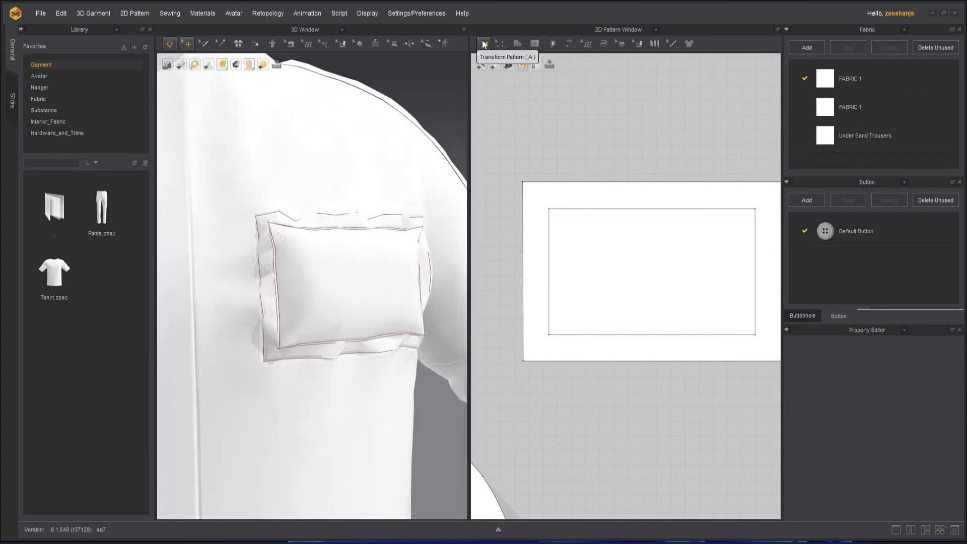
Select the pocket pattern and set its particle distance to 5 mm
scroll(549, 173, down, 3)
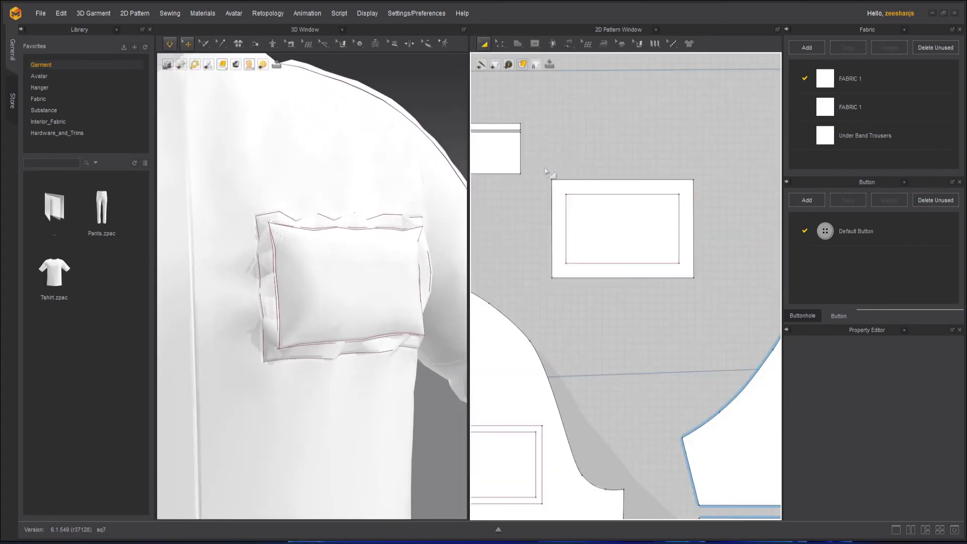
scroll(549, 173, down, 4)
scroll(548, 171, up, 5)
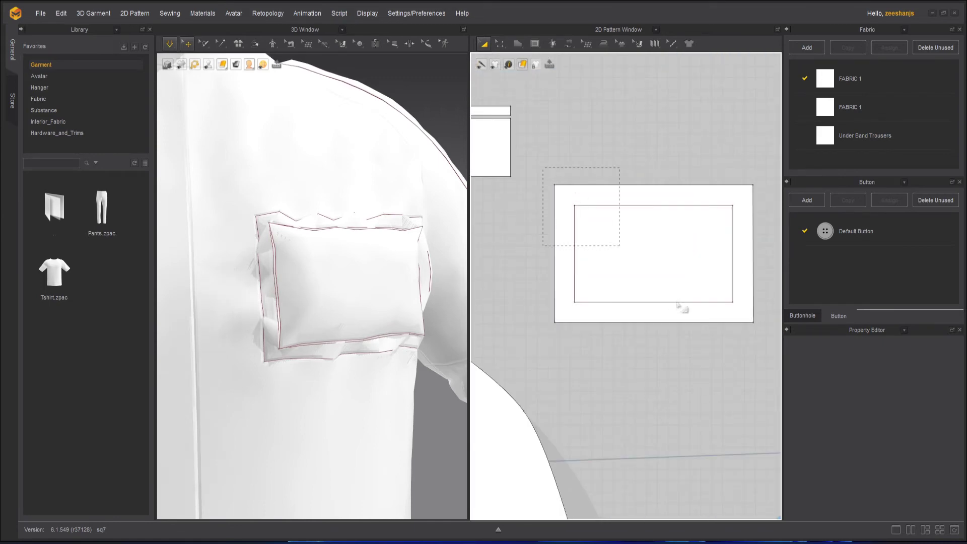
drag(765, 344, 773, 347)
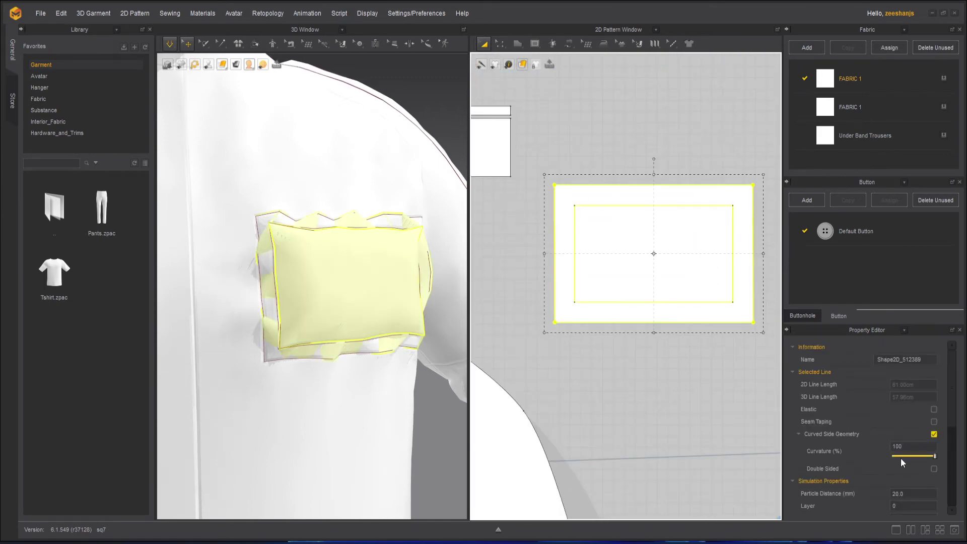
click(907, 494)
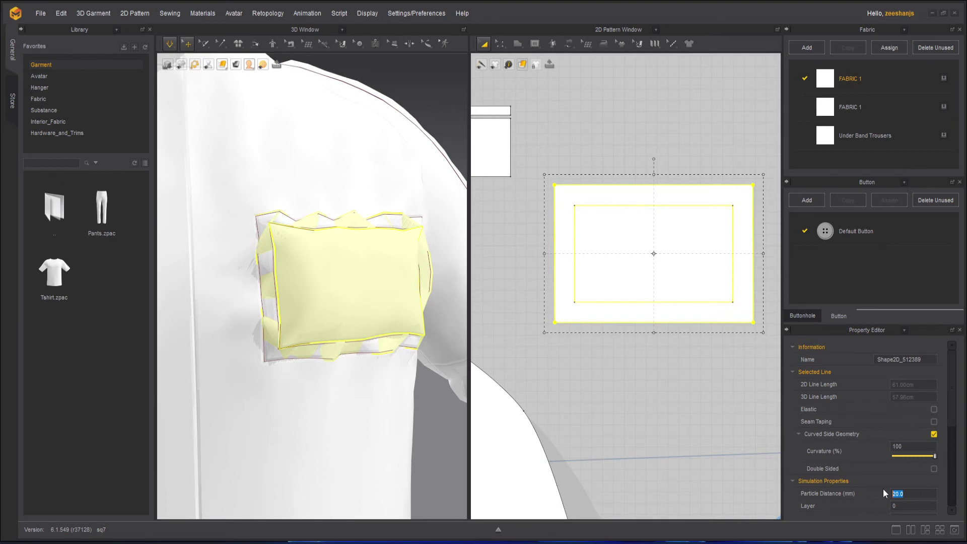
text(5)
key(Return)
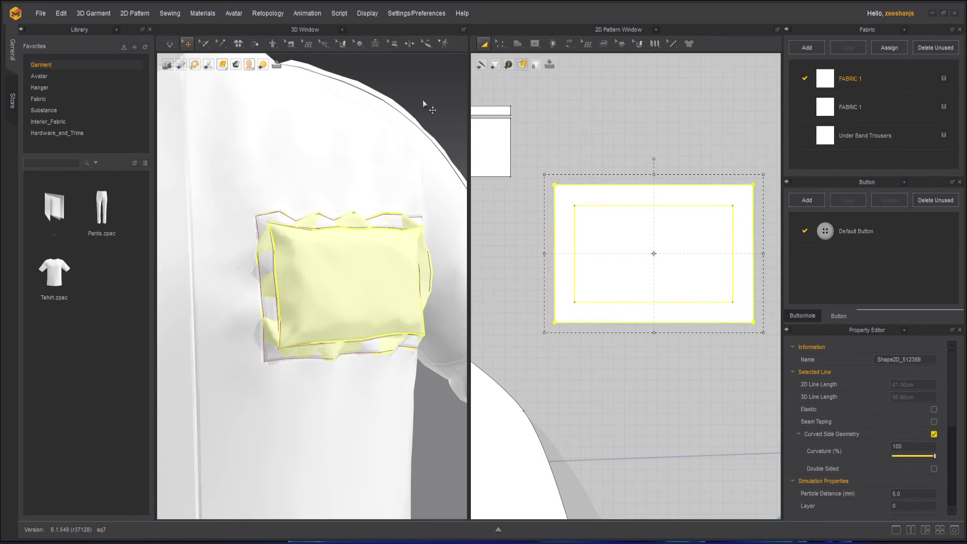
Simulate the garment with the finer pocket mesh and inspect how the pocket border folds on the chest
click(172, 44)
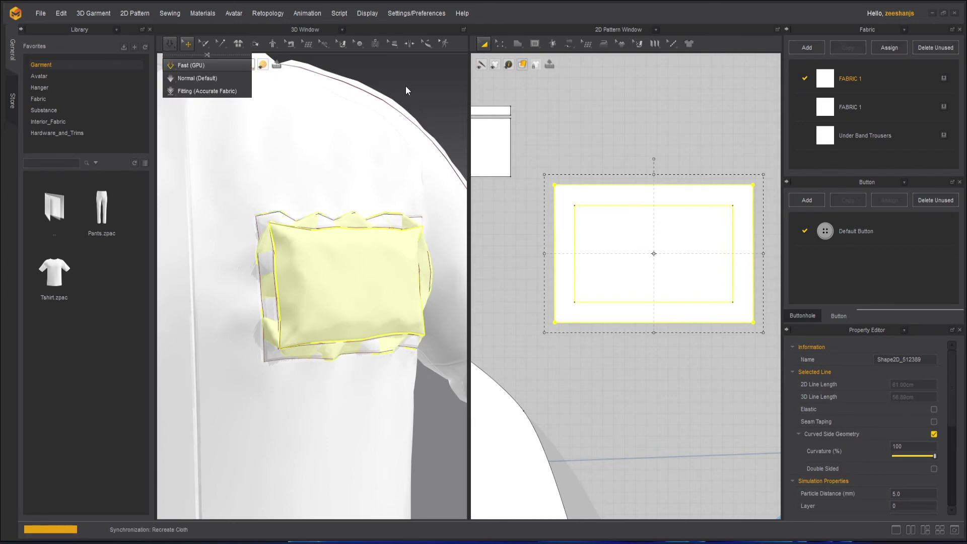
key(space)
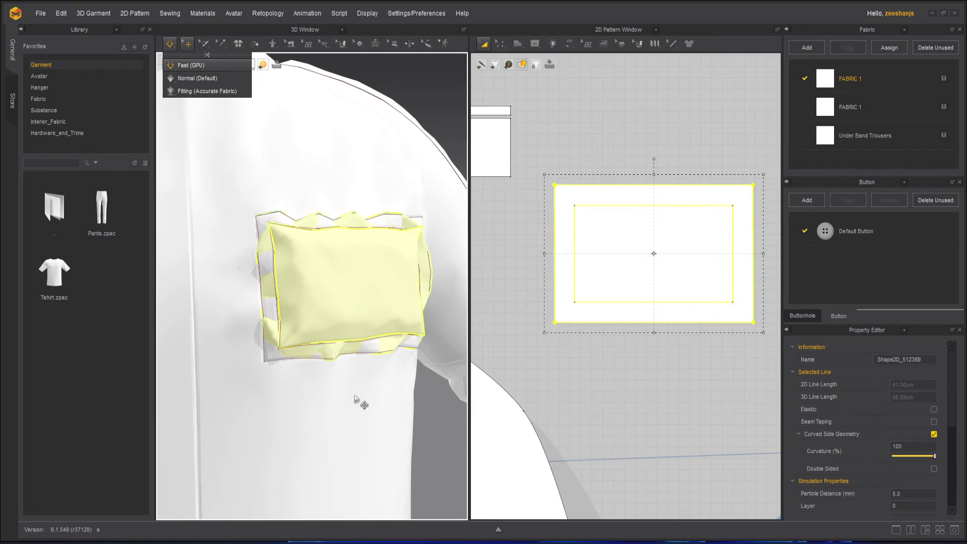
click(379, 386)
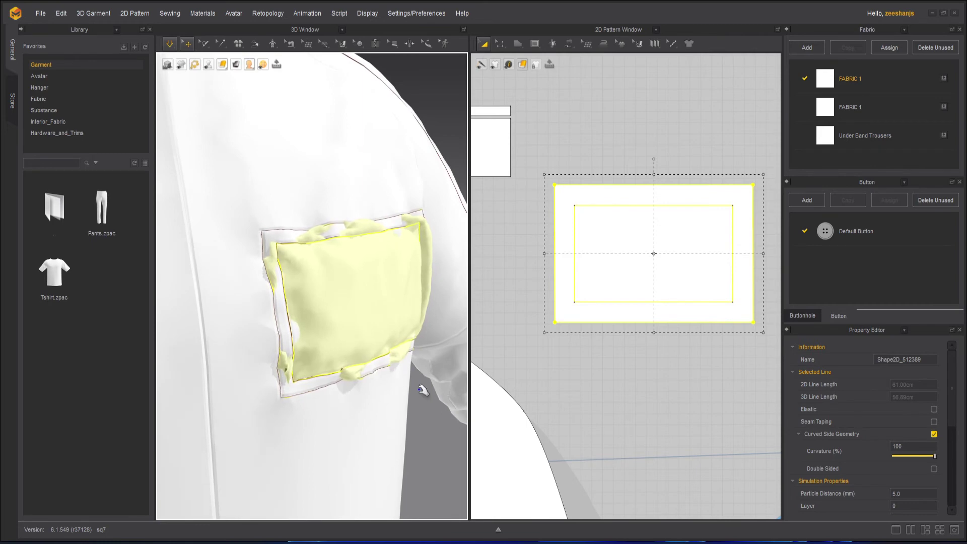
right_drag(424, 389, 302, 319)
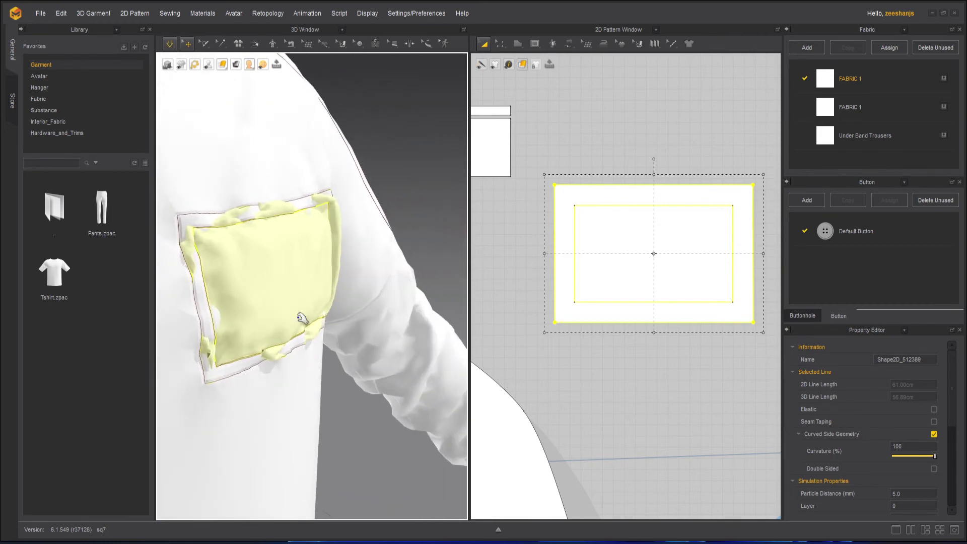
Reset the pocket piece's 3D arrangement and move it outward so it lies clear in front of the chest
right_click(280, 287)
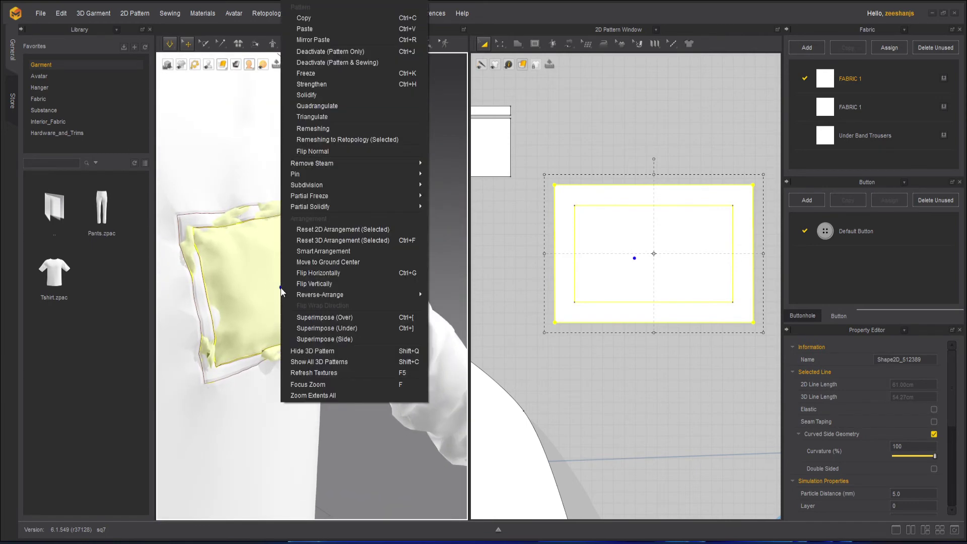
click(360, 242)
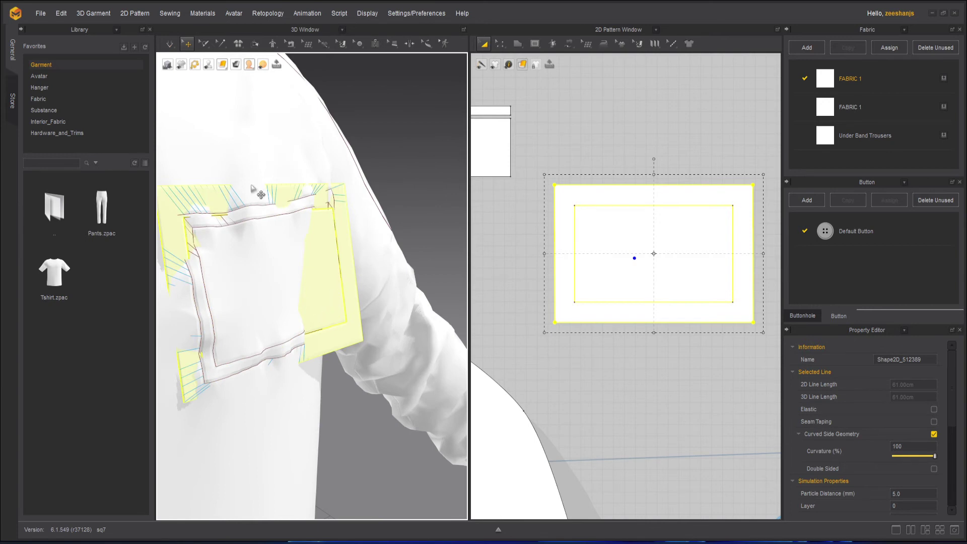
click(328, 289)
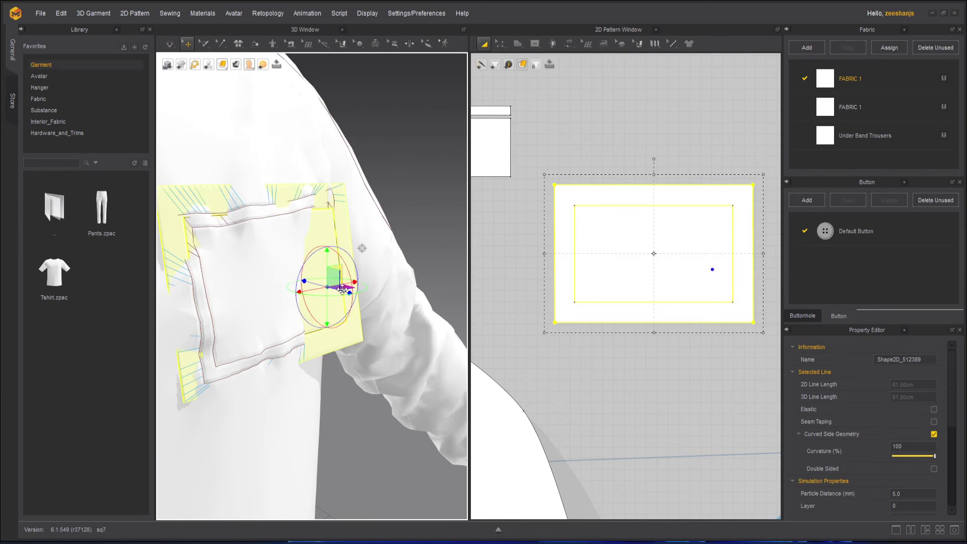
drag(343, 292, 381, 304)
click(369, 423)
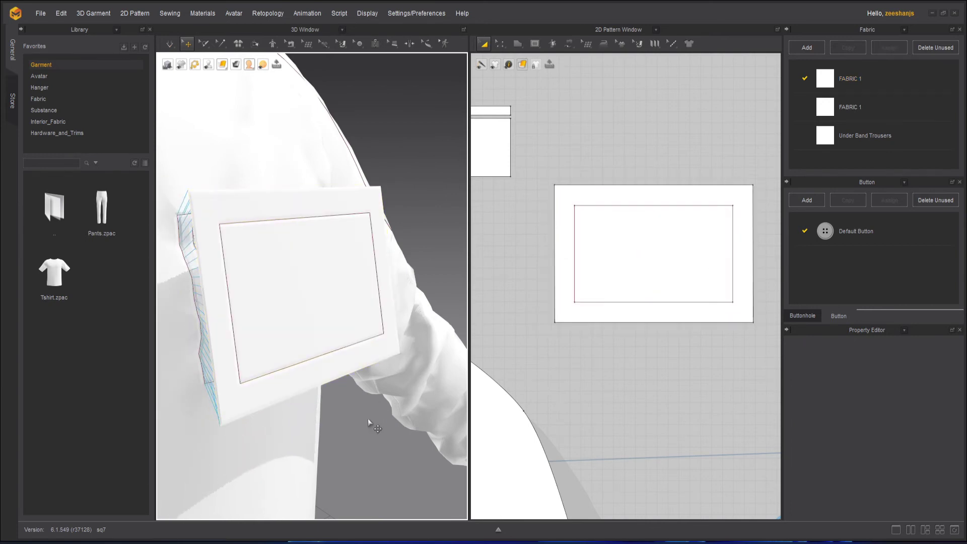
Simulate the pocket back onto the chest, inspect its puffed border up close and stop the simulation
click(171, 45)
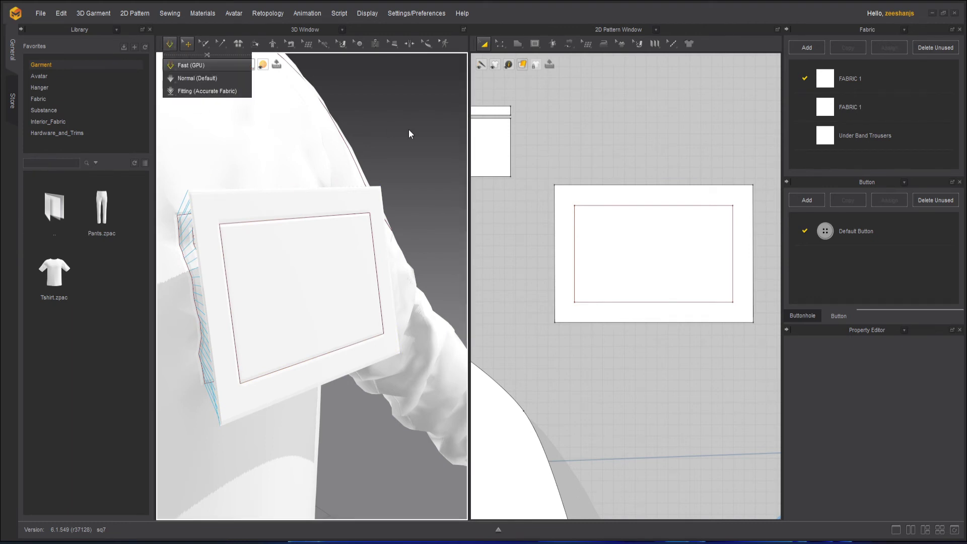
key(space)
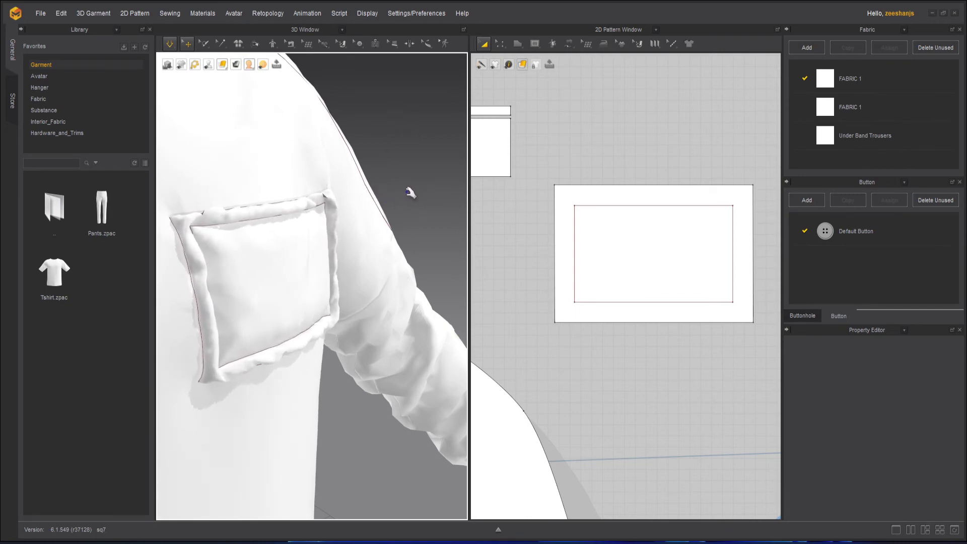
right_drag(289, 218, 384, 251)
key(space)
scroll(361, 252, up, 2)
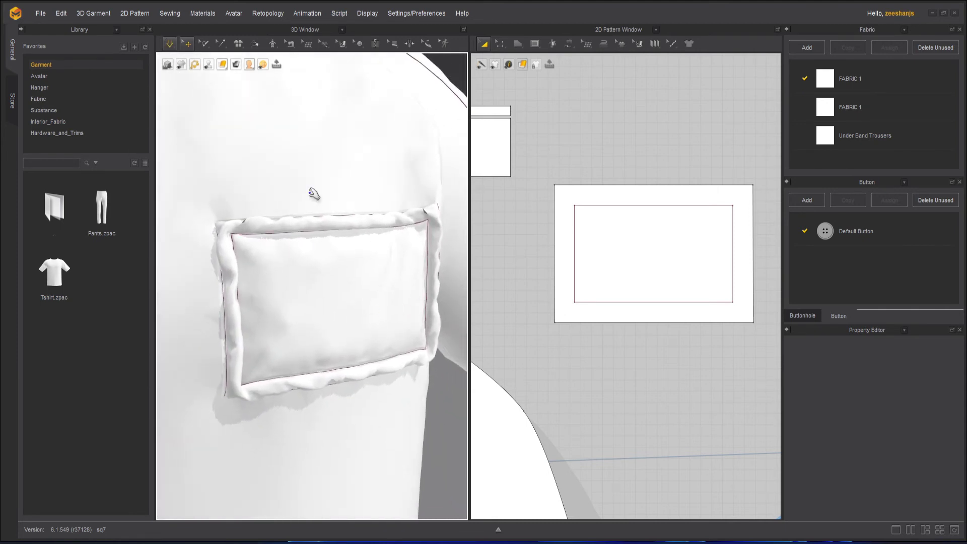
click(177, 49)
Move the pocket pattern's upper outer edge inward by 0.81 cm with Edit Pattern and copy that distance
scroll(632, 169, up, 2)
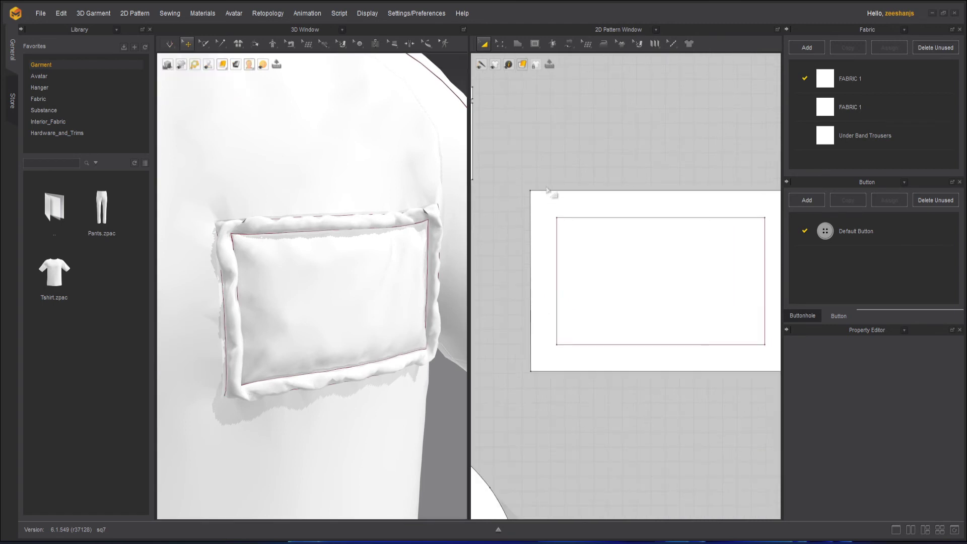
click(500, 44)
scroll(582, 205, up, 2)
click(561, 192)
drag(561, 198, 563, 207)
key(Return)
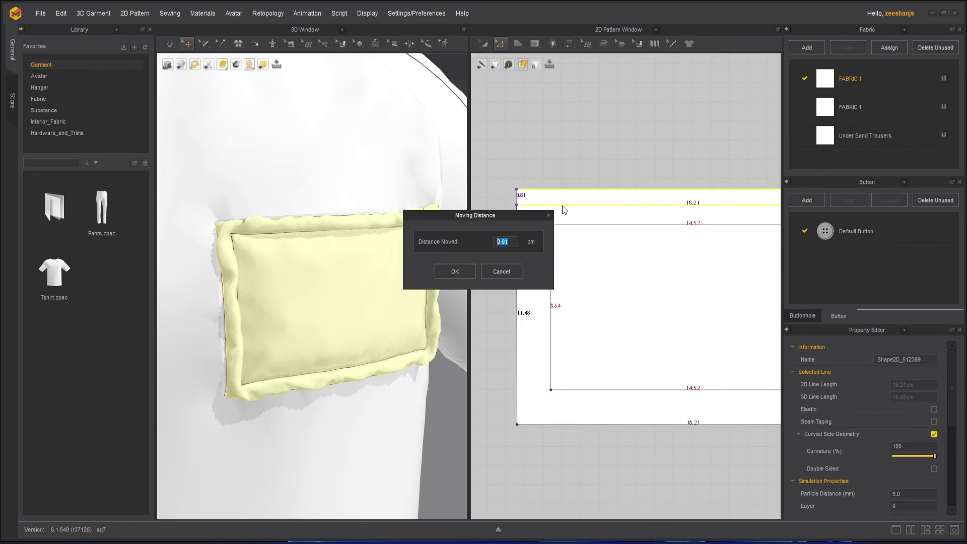
right_click(509, 243)
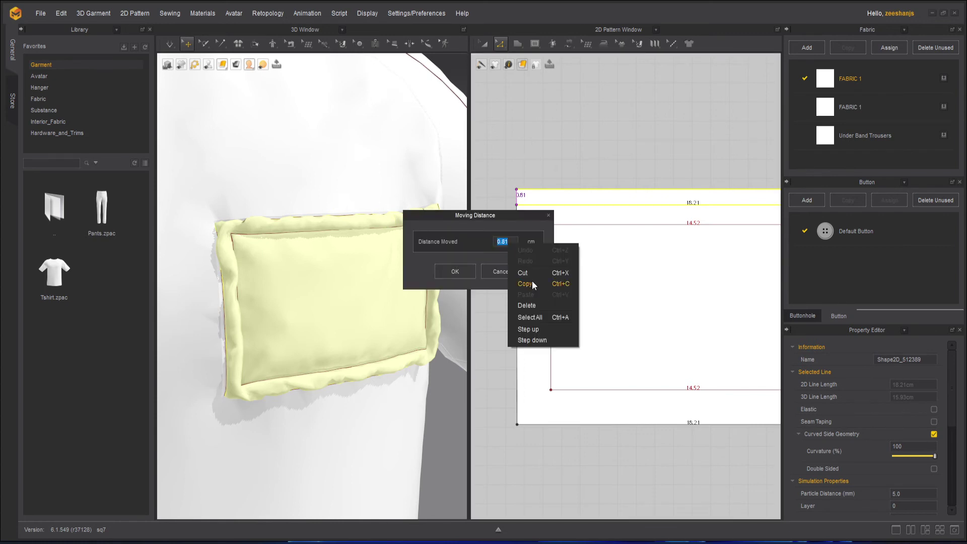
click(532, 280)
click(474, 273)
Move the pocket pattern's left outer edge inward by 0.81 cm
mouse_move(519, 302)
mouse_down()
mouse_move(525, 309)
mouse_move(526, 293)
mouse_up()
key(Return)
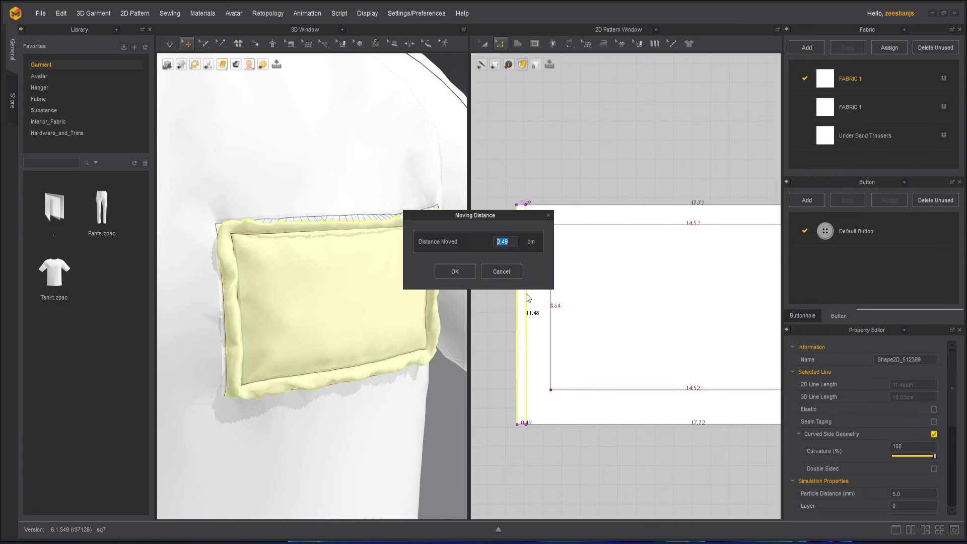
text(0.81)
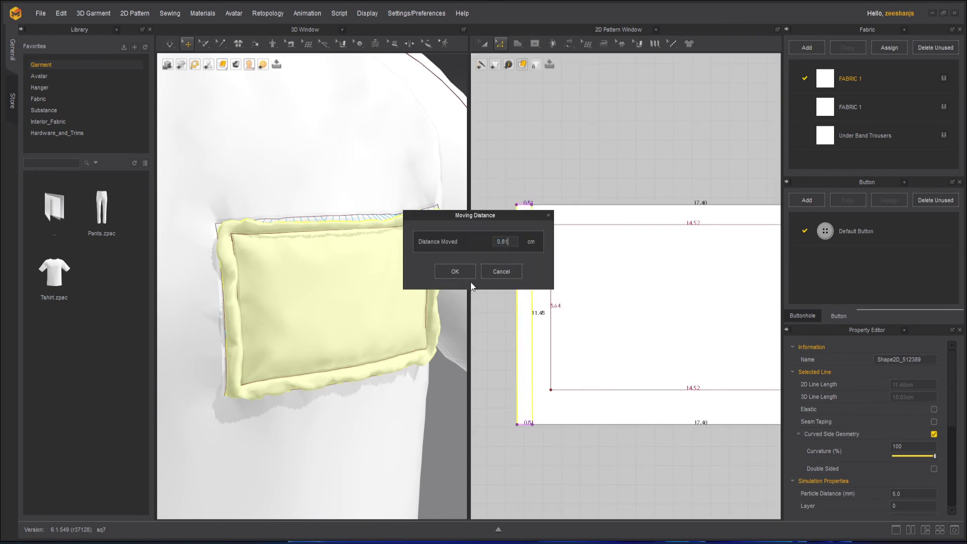
click(463, 274)
Move the pocket pattern's lower outer edge inward by 0.81 cm
drag(613, 428, 613, 410)
right_click(613, 410)
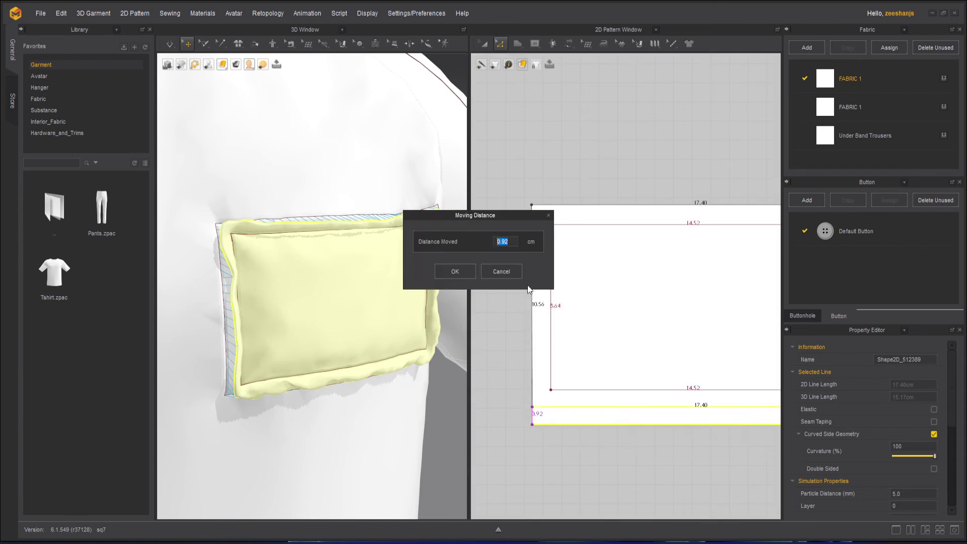
text(0.81)
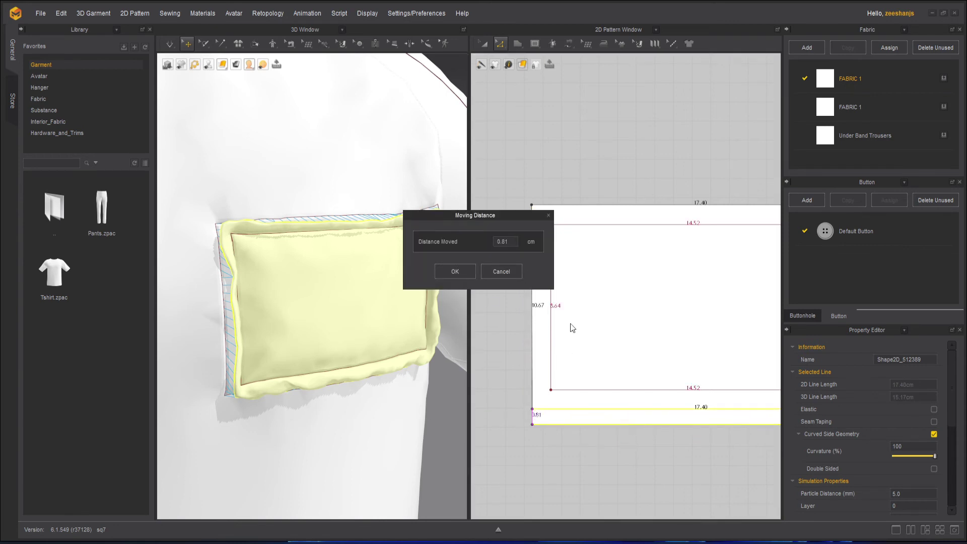
click(460, 277)
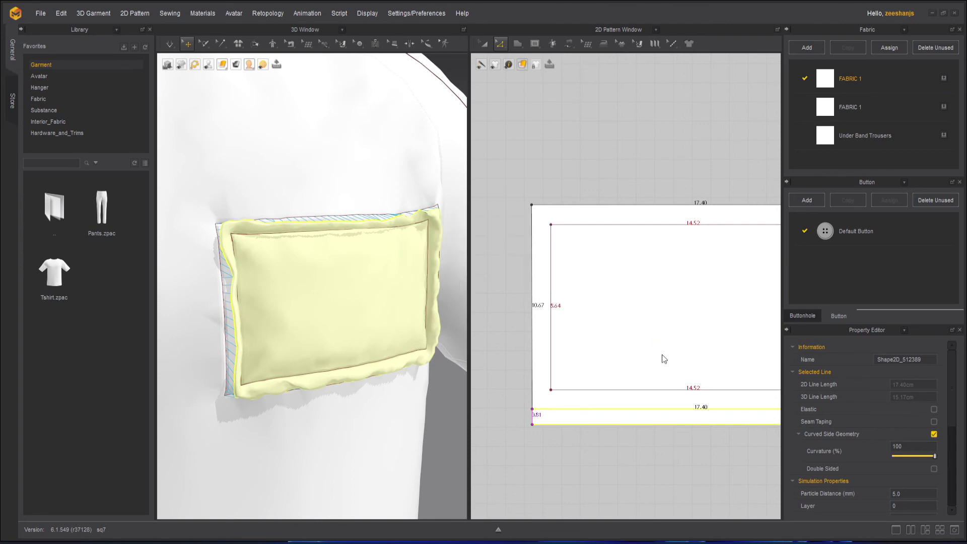
Move the pocket pattern's remaining right outer edge inward by 0.81 cm
middle_drag(711, 352, 512, 360)
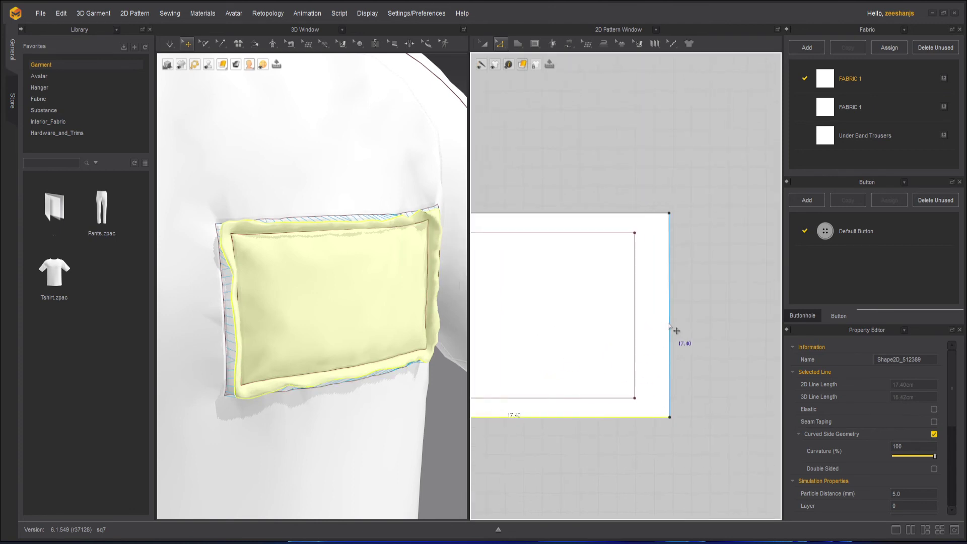
drag(669, 326, 662, 328)
right_click(662, 328)
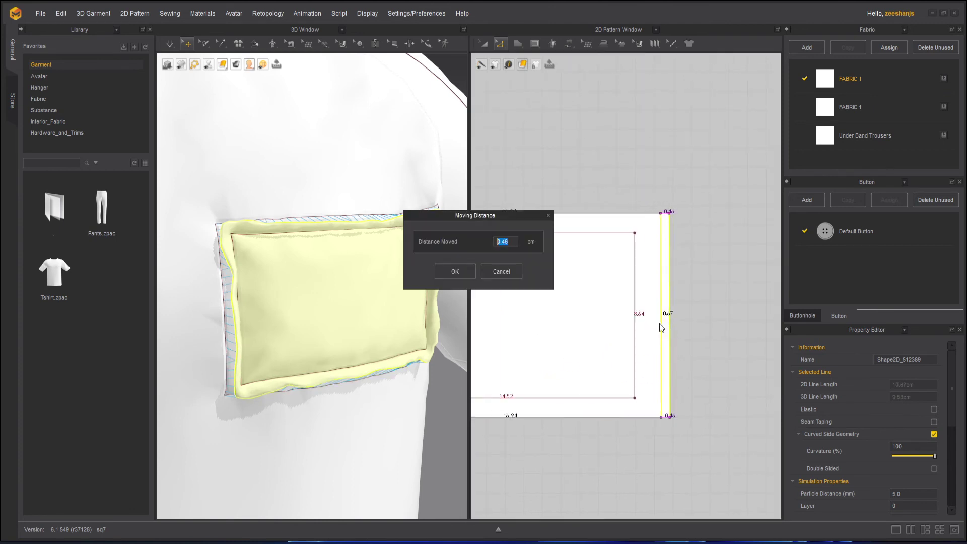
text(0.81)
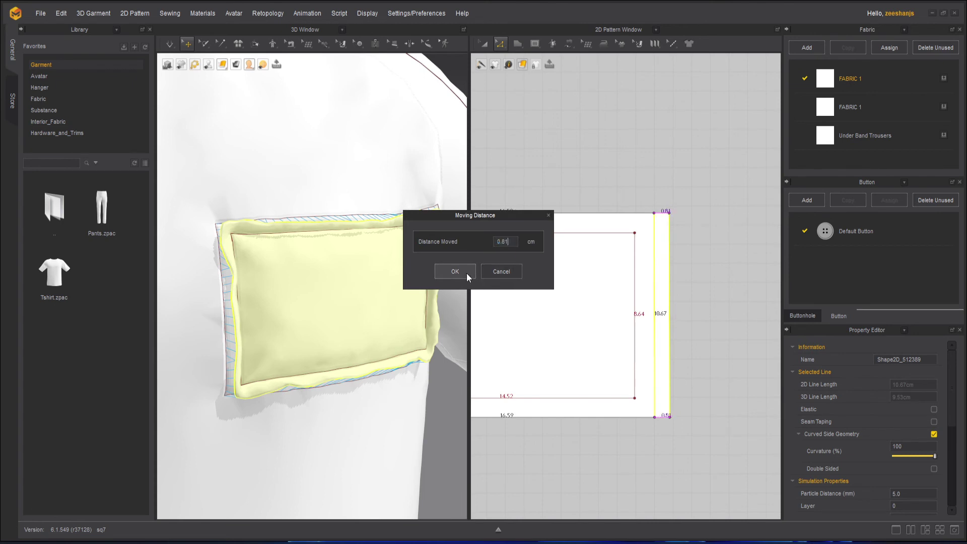
click(455, 271)
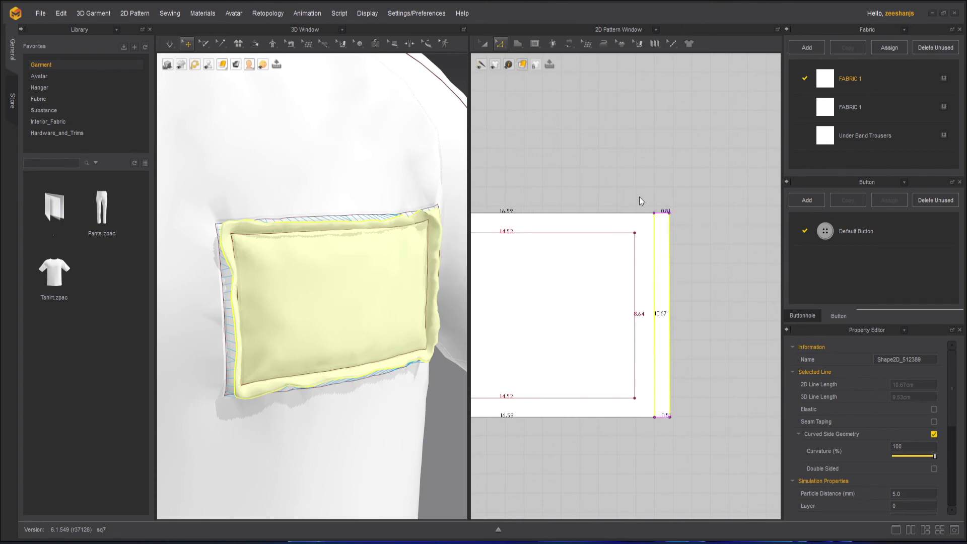
Simulate the garment with the narrowed pocket border and inspect the pocket on the chest
click(168, 44)
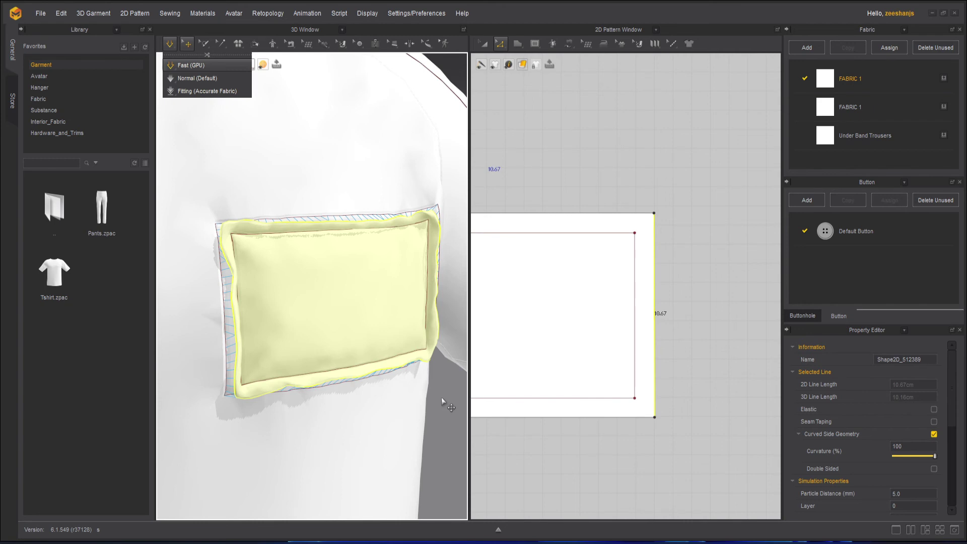
click(442, 397)
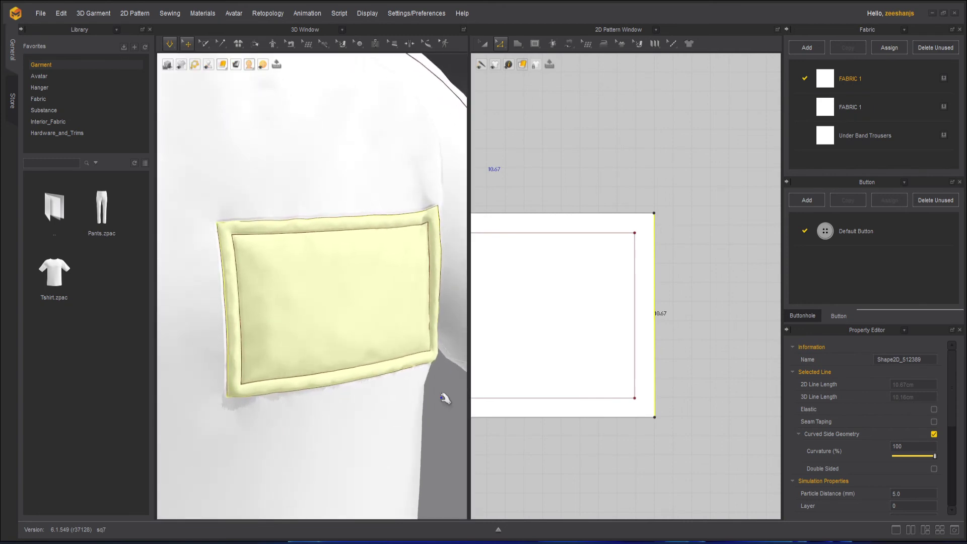
click(445, 398)
scroll(443, 395, up, 3)
right_drag(443, 395, 329, 332)
scroll(337, 311, down, 3)
scroll(572, 296, down, 3)
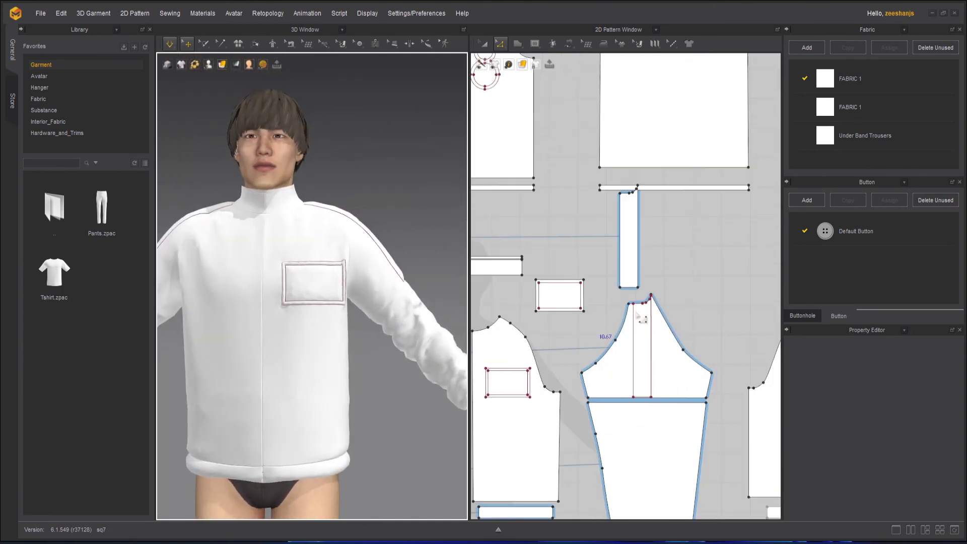
Select both internal pocket rectangles on the jacket's front pattern and shift them slightly toward the center front
scroll(626, 349, up, 3)
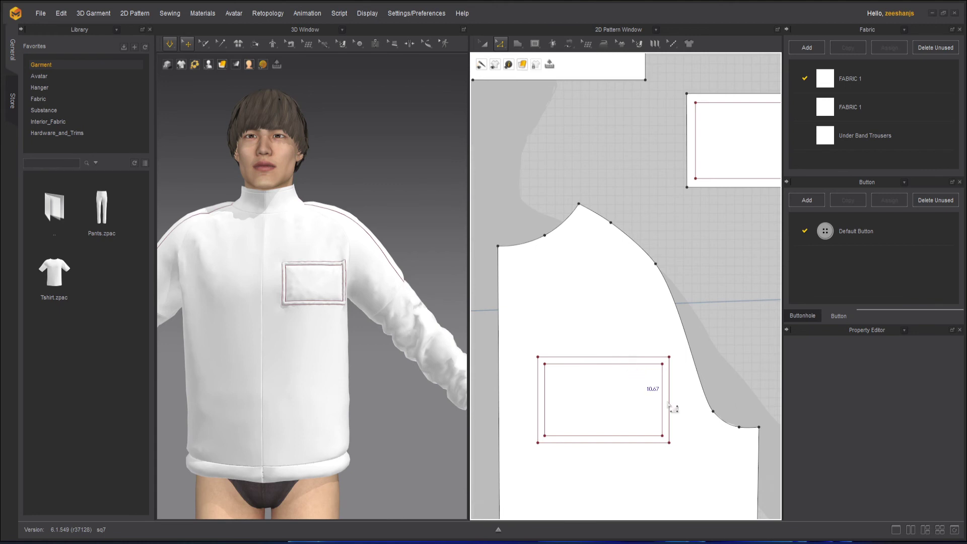
mouse_move(349, 333)
right_down()
mouse_move(380, 331)
mouse_move(349, 325)
right_up()
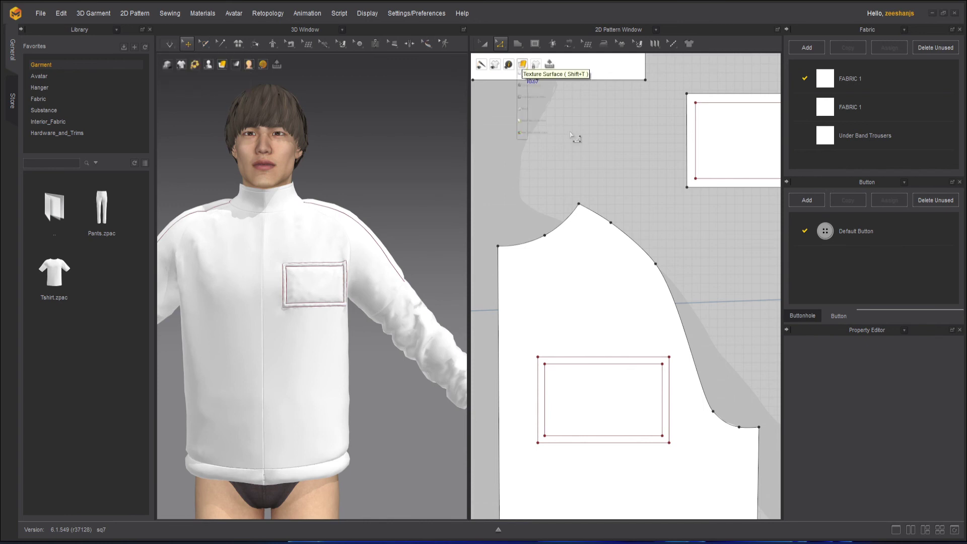
drag(527, 337, 622, 446)
scroll(613, 453, up, 2)
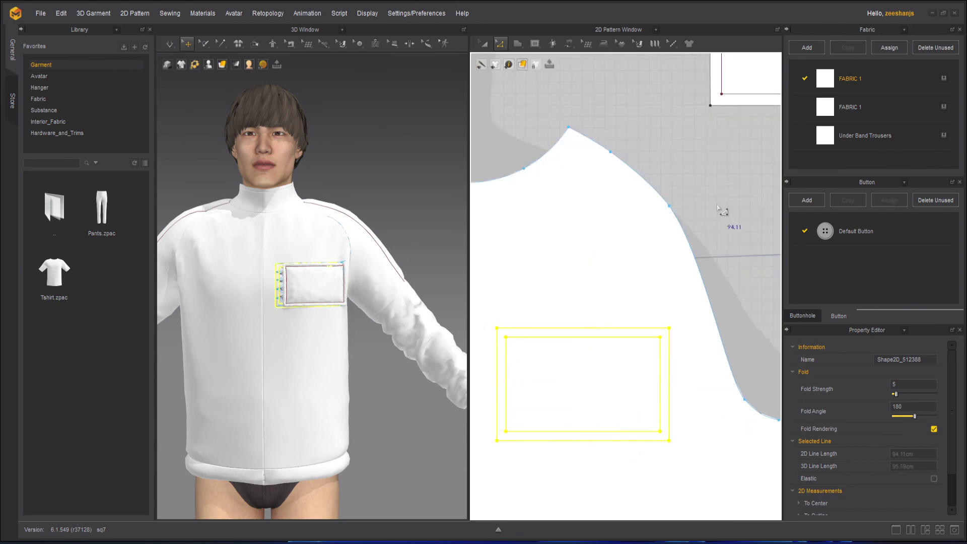
click(697, 216)
Simulate the garment with Fast (GPU) to pull the pocket onto its shifted outline
click(173, 43)
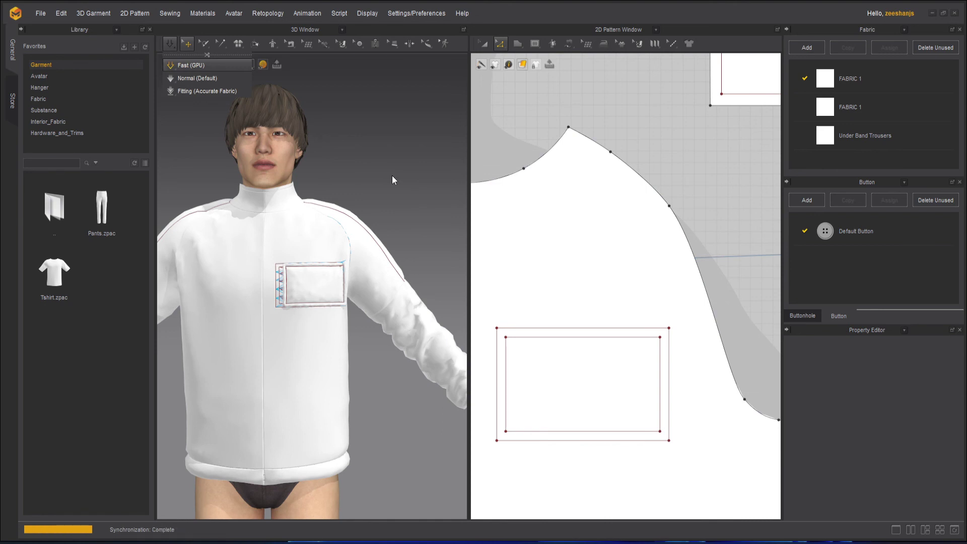
key(space)
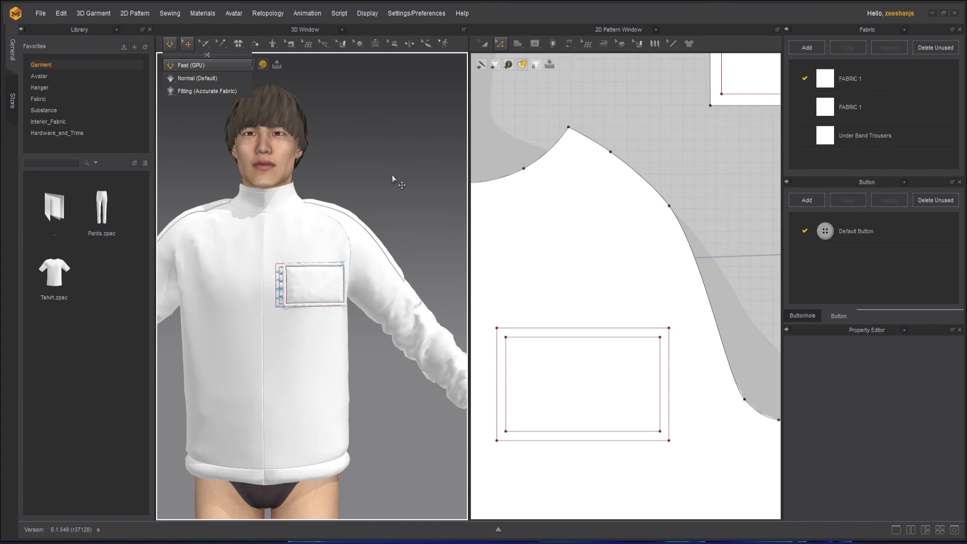
click(392, 174)
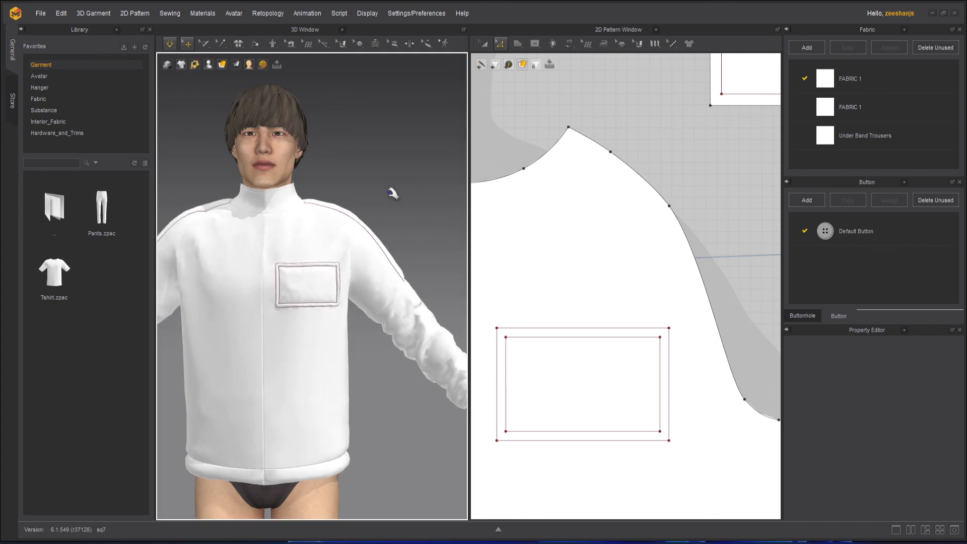
Examine the pocket's placement on the jacket from several angles and review the overall pattern layout
scroll(307, 282, down, 6)
right_drag(292, 369, 336, 363)
key(space)
scroll(336, 293, up, 4)
middle_drag(336, 363, 346, 335)
scroll(346, 337, down, 3)
right_drag(346, 337, 325, 340)
scroll(616, 315, down, 10)
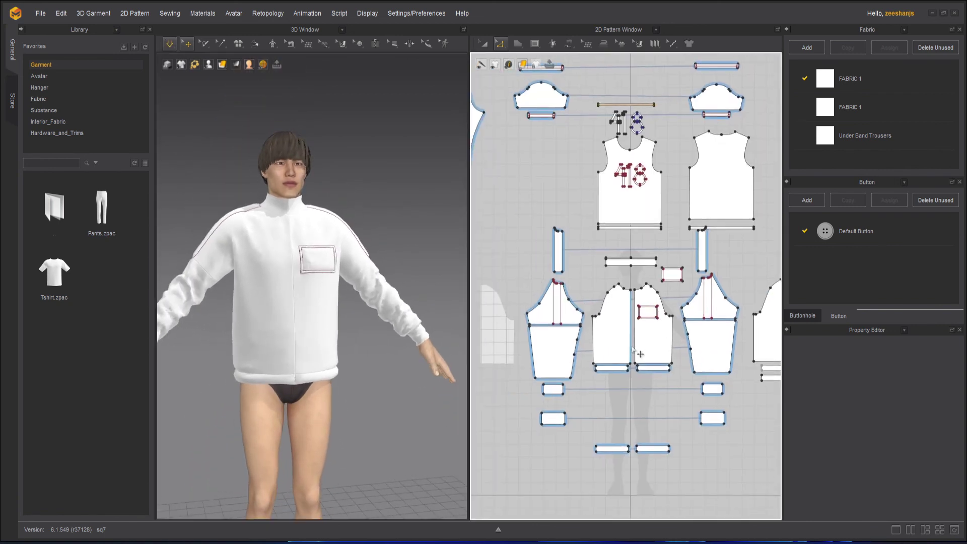
scroll(628, 355, up, 5)
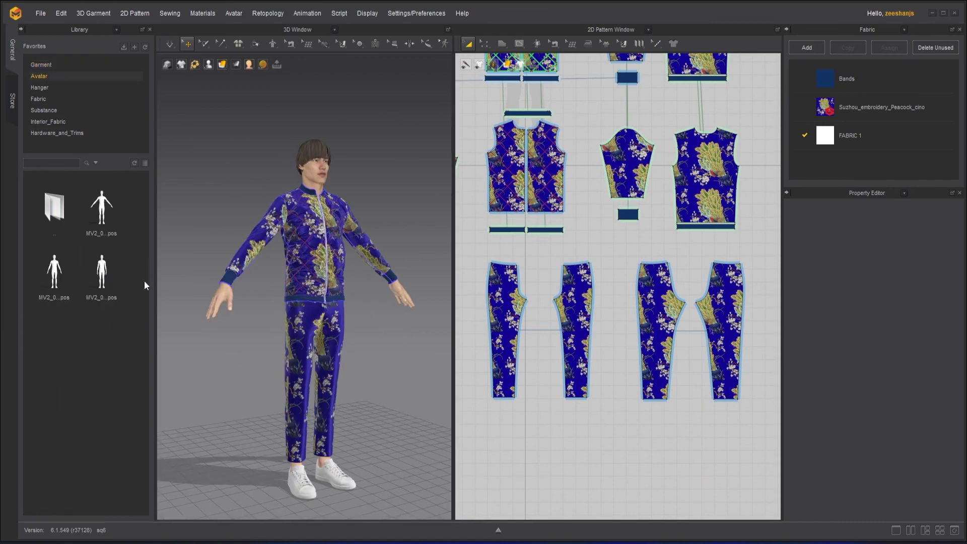
Apply the lowered-arms pose from the avatar library to the avatar wearing the embroidered tracksuit
double_click(101, 272)
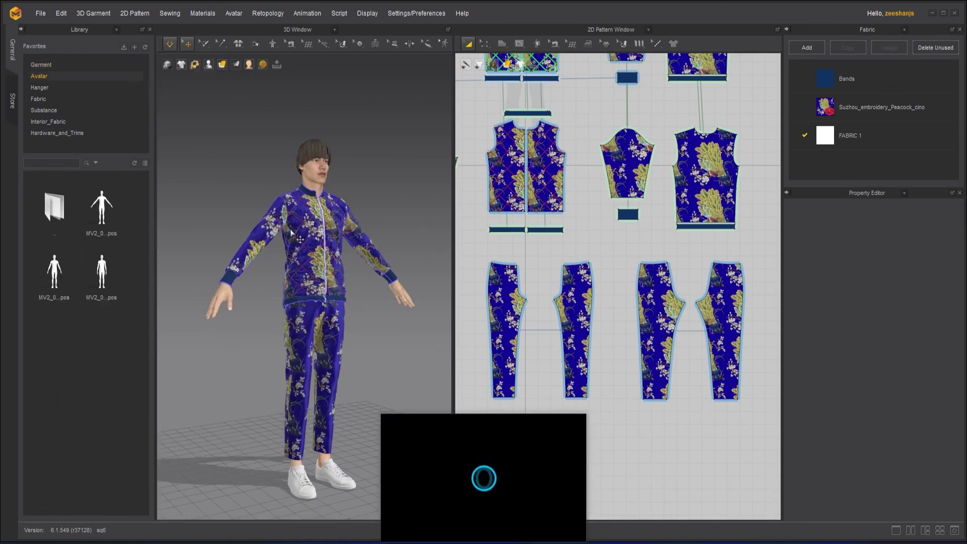
click(479, 291)
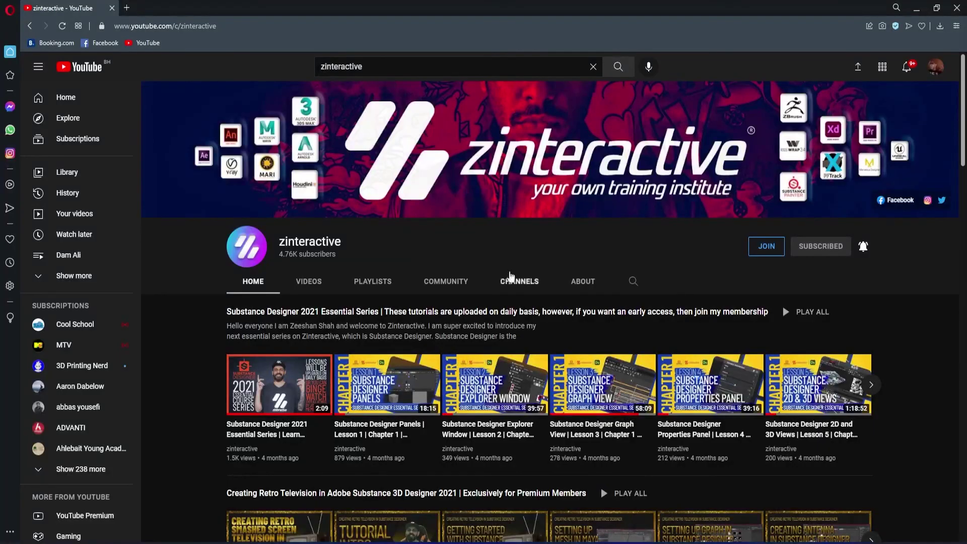
Open the membership options of the zinteractive YouTube channel and view the Zi Early Bird Level
click(776, 245)
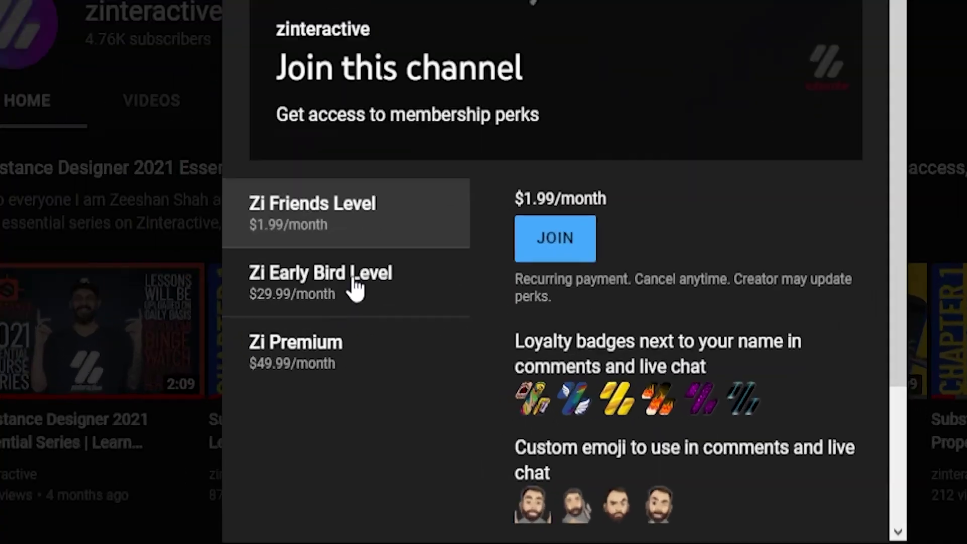
click(421, 367)
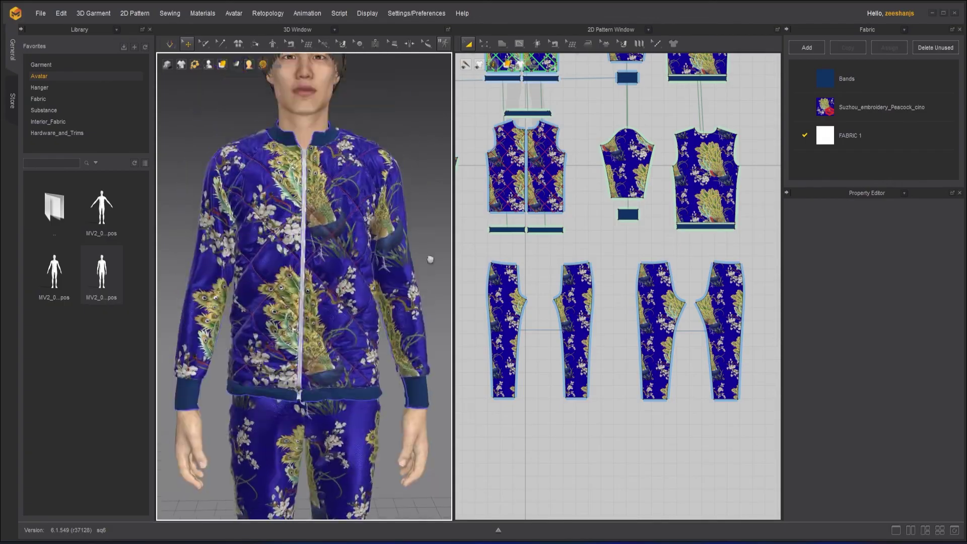
Load the substance material file floral2.sbsar as a fabric for the animated tracksuit
scroll(430, 259, down, 5)
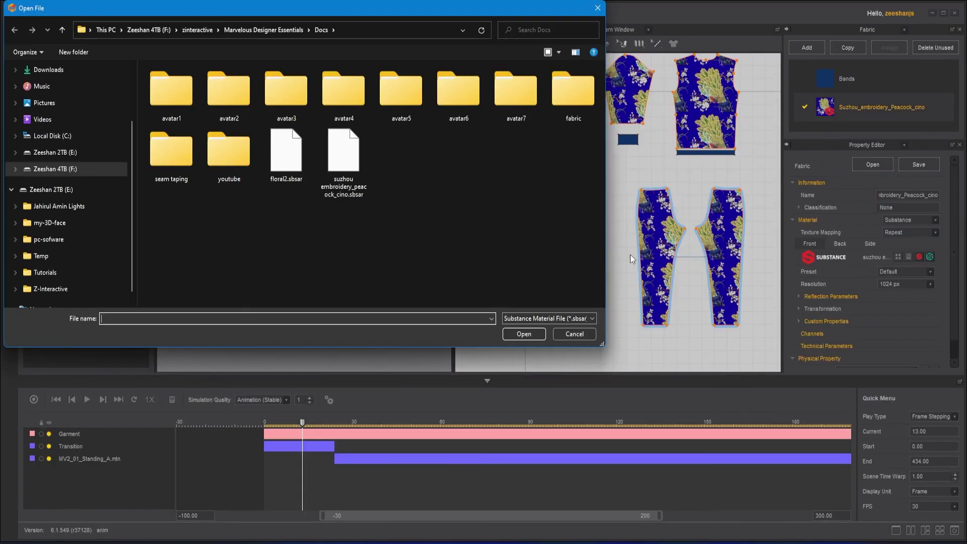
double_click(295, 153)
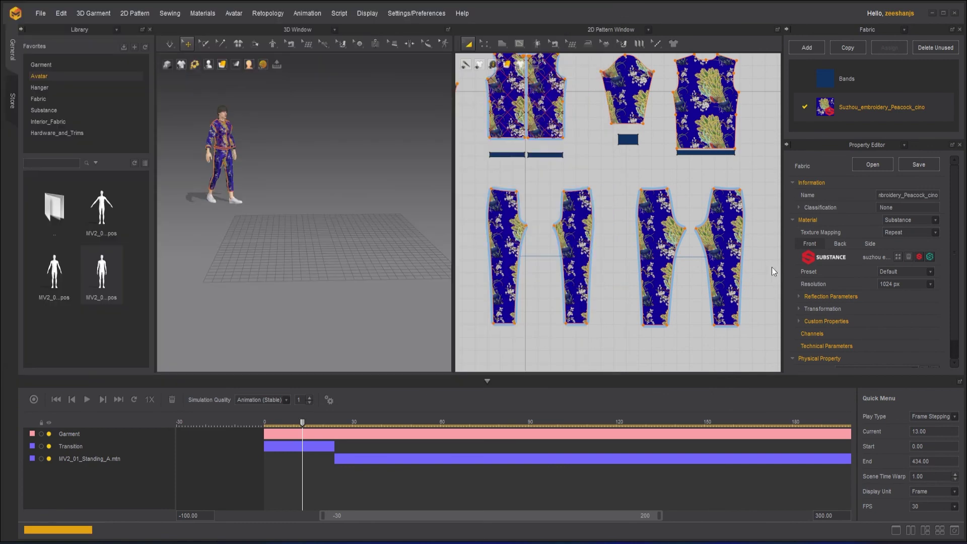
click(479, 294)
Select the tracksuit's trouser pattern pieces and assign the floral2 fabric to them
scroll(589, 178, down, 3)
scroll(903, 110, down, 1)
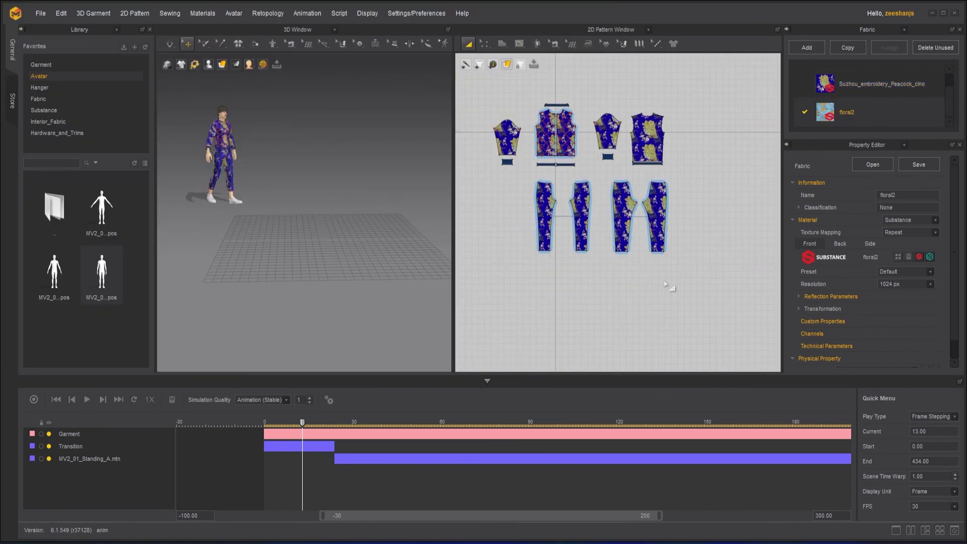
drag(670, 286, 525, 173)
click(889, 47)
scroll(572, 101, up, 3)
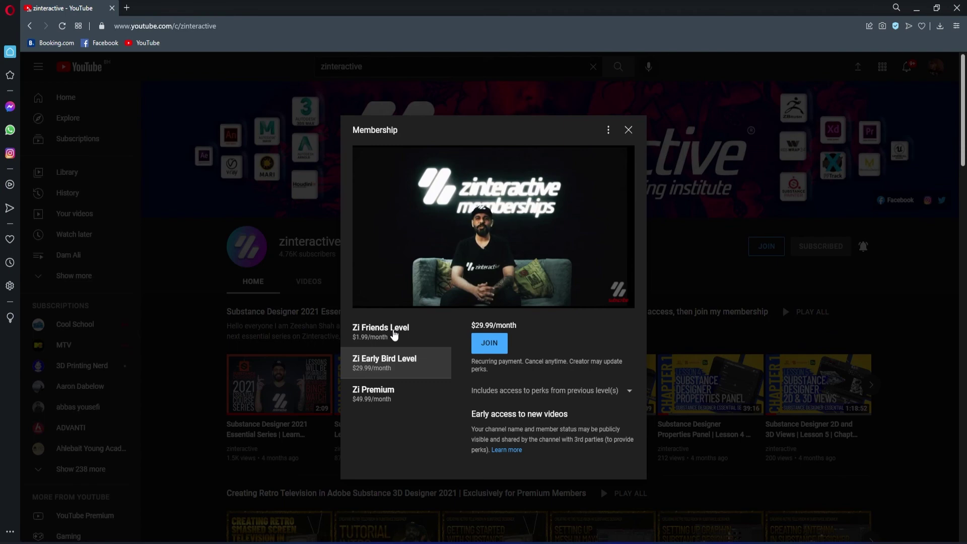
View the Zi Friends Level perks in the YouTube channel's membership options
click(395, 335)
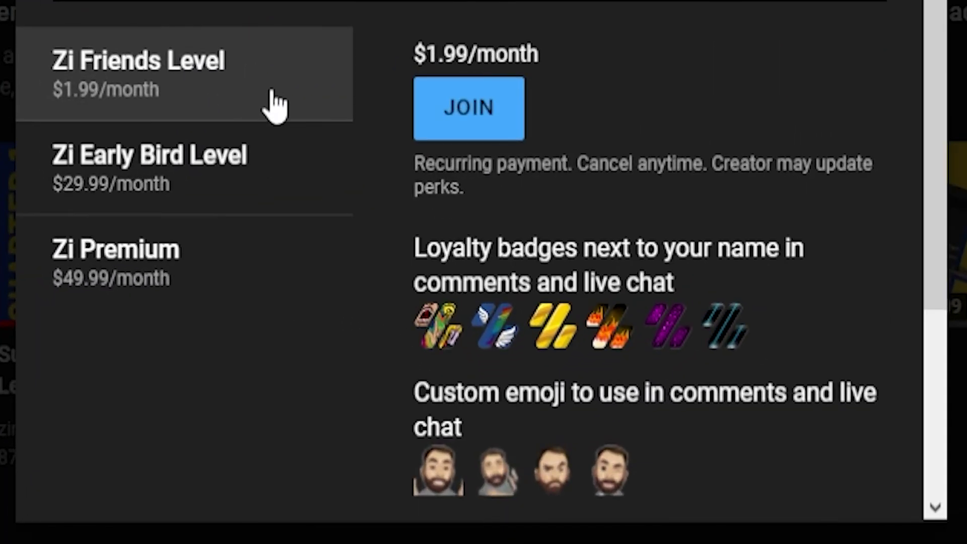